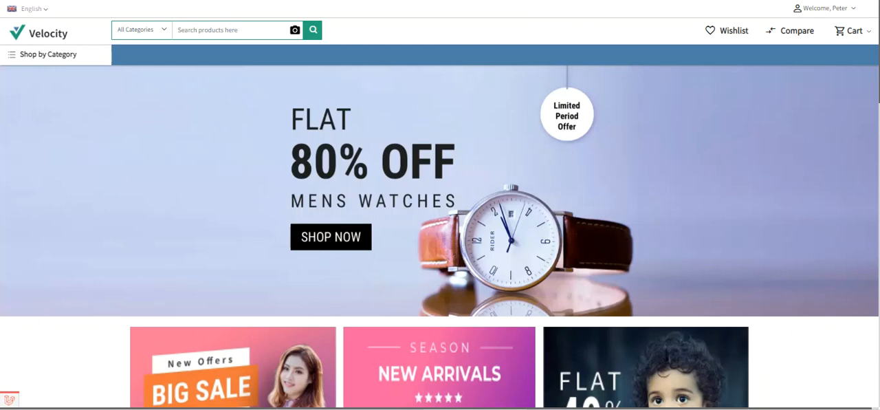
{"action": "left_click", "coordinate": [853, 15]}
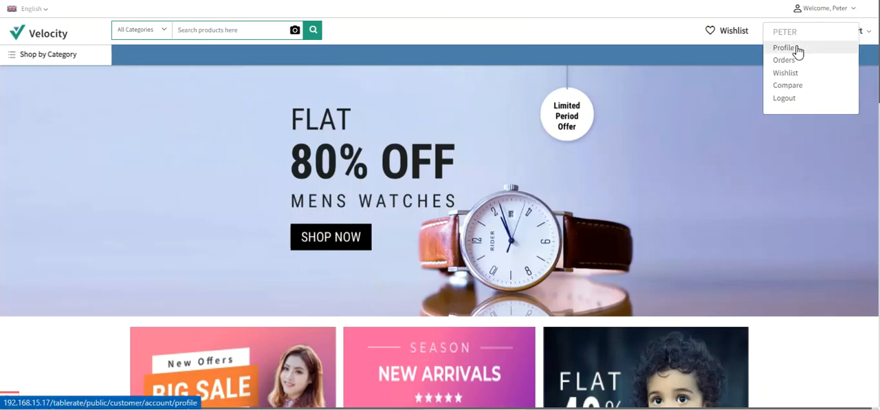
{"action": "left_click", "coordinate": [850, 12]}
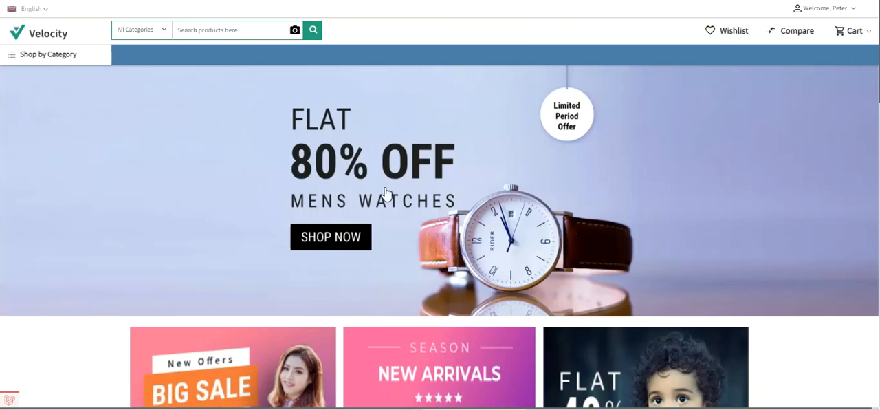
Step: Add the featured Chronograph Watch to the cart and proceed to checkout
{"action": "scroll", "coordinate": [385, 193], "scroll_direction": "down", "scroll_amount": 4}
{"action": "scroll", "coordinate": [385, 193], "scroll_direction": "down", "scroll_amount": 3}
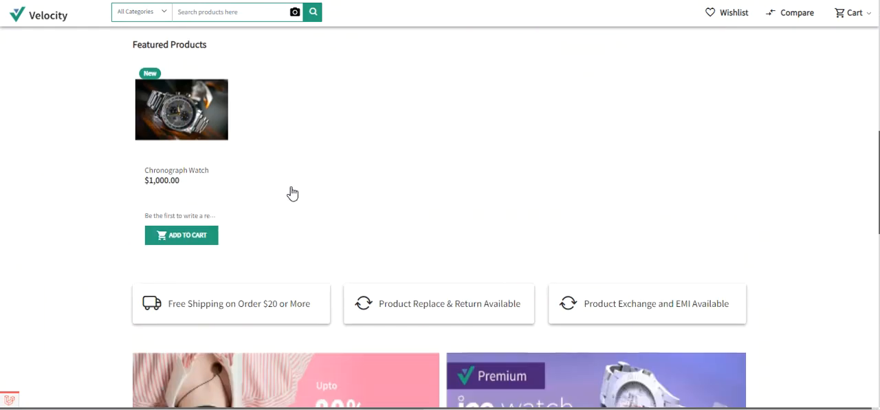
{"action": "left_click", "coordinate": [192, 231]}
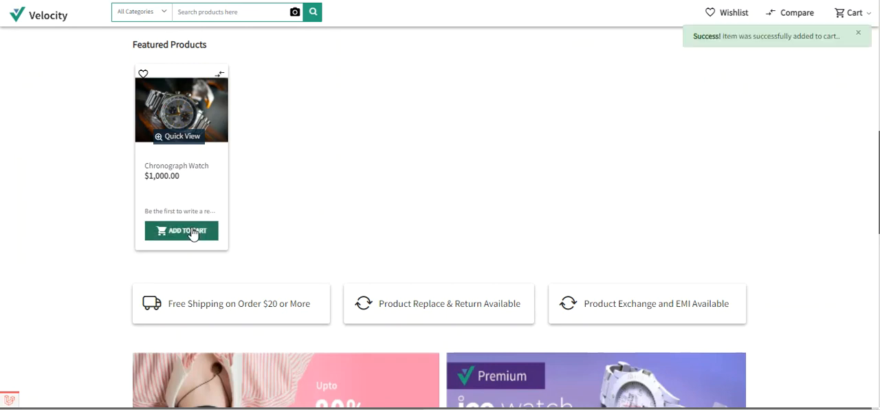
{"action": "left_click", "coordinate": [870, 19]}
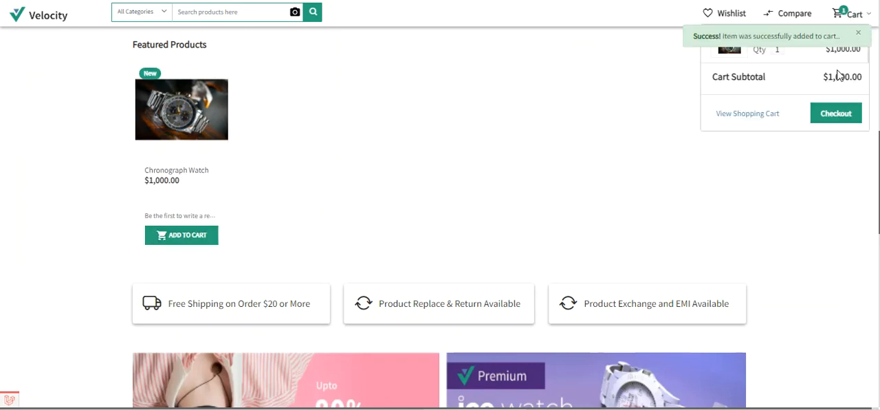
{"action": "left_click", "coordinate": [859, 36]}
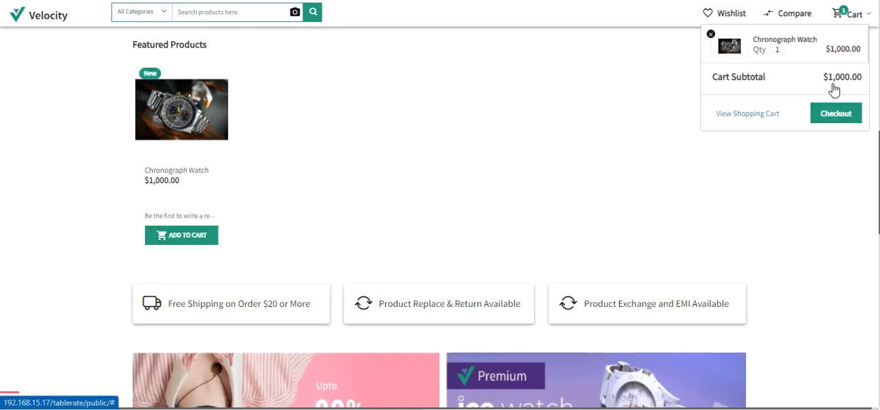
{"action": "left_click", "coordinate": [833, 121]}
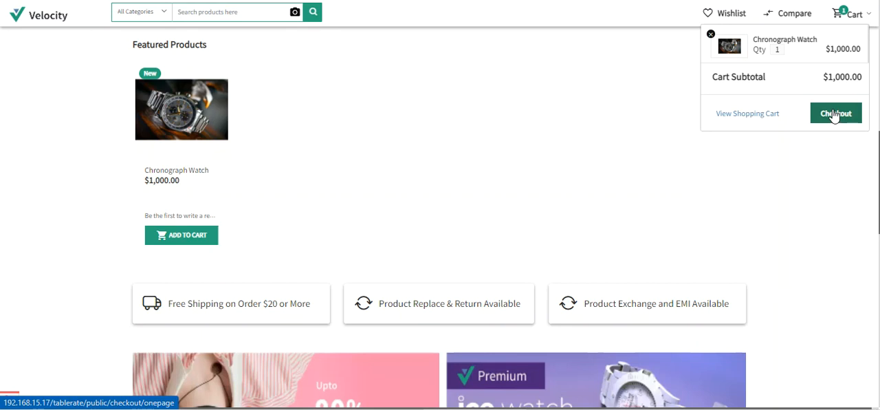
{"action": "left_click", "coordinate": [834, 119]}
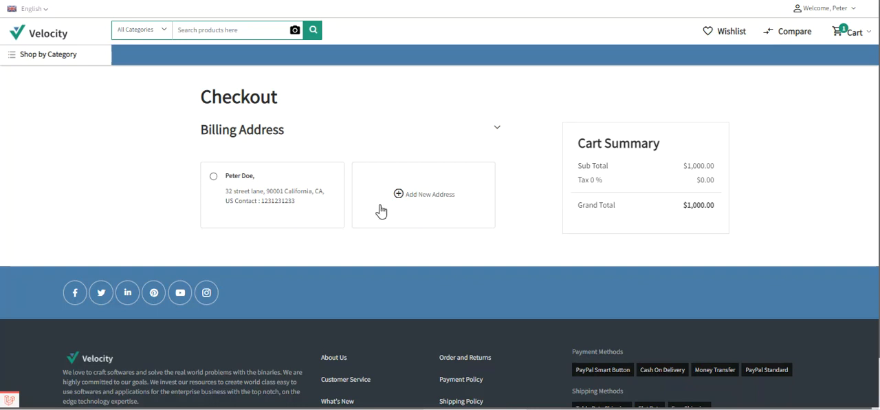
Step: Choose the saved billing address and check the price and name of the One Day Delivery shipping method
{"action": "left_click", "coordinate": [213, 177]}
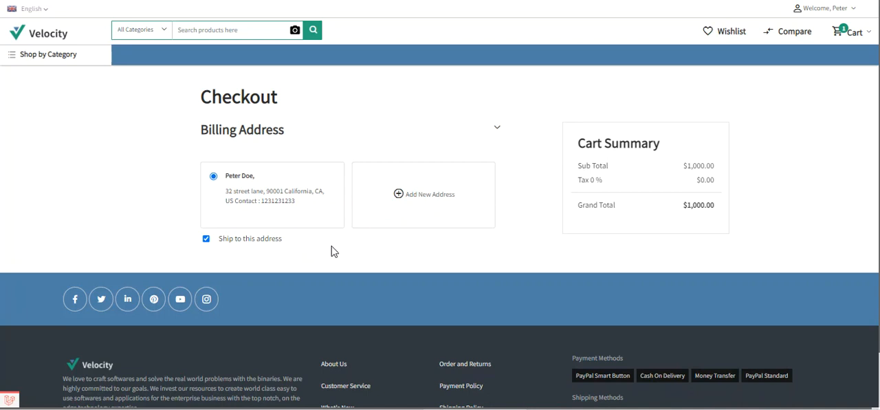
{"action": "scroll", "coordinate": [331, 250], "scroll_direction": "down", "scroll_amount": 2}
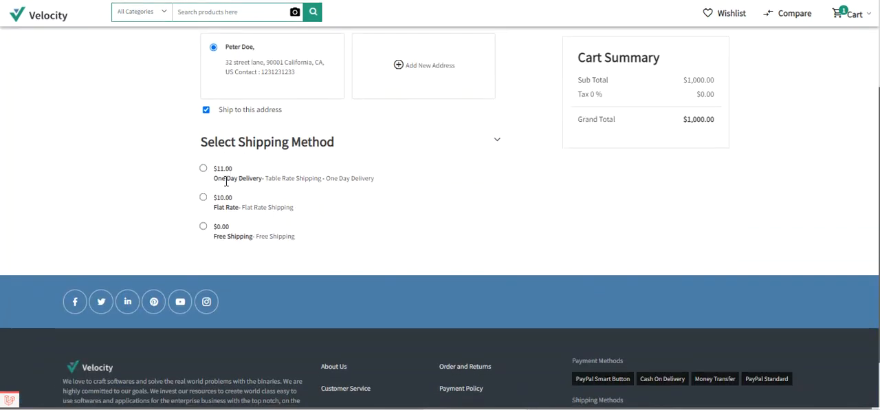
{"action": "left_click_drag", "start_coordinate": [215, 171], "coordinate": [230, 170]}
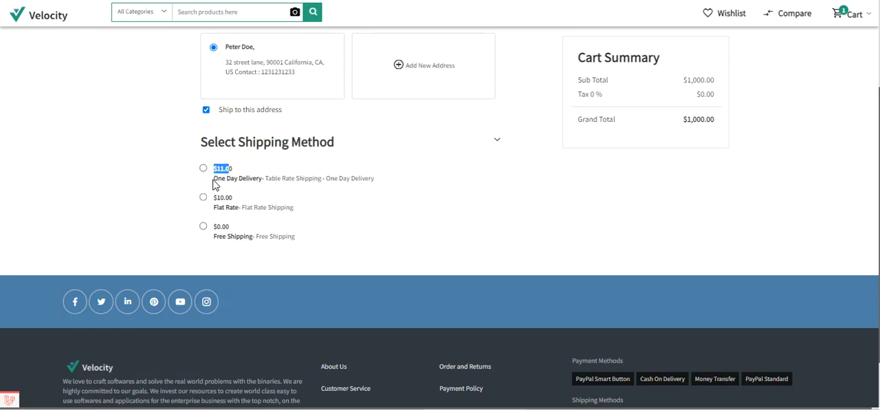
{"action": "left_click_drag", "start_coordinate": [214, 178], "coordinate": [261, 183]}
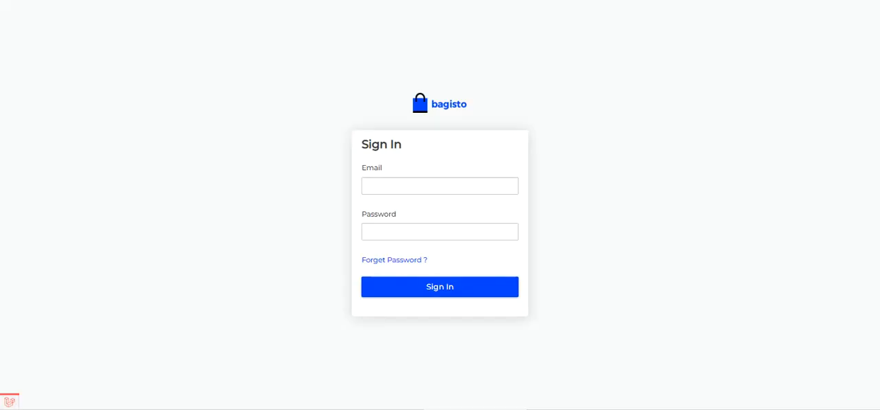
Step: Switch to the Bagisto admin panel and sign in with the administrator's e-mail and password
{"action": "left_click", "coordinate": [417, 184]}
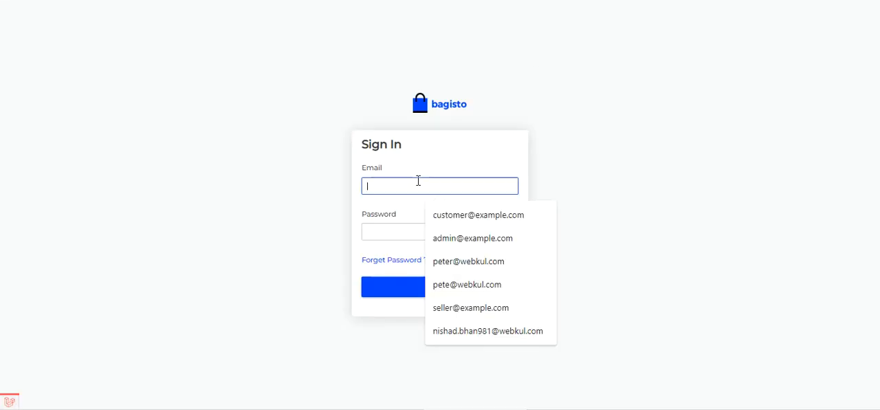
{"action": "left_click", "coordinate": [458, 249]}
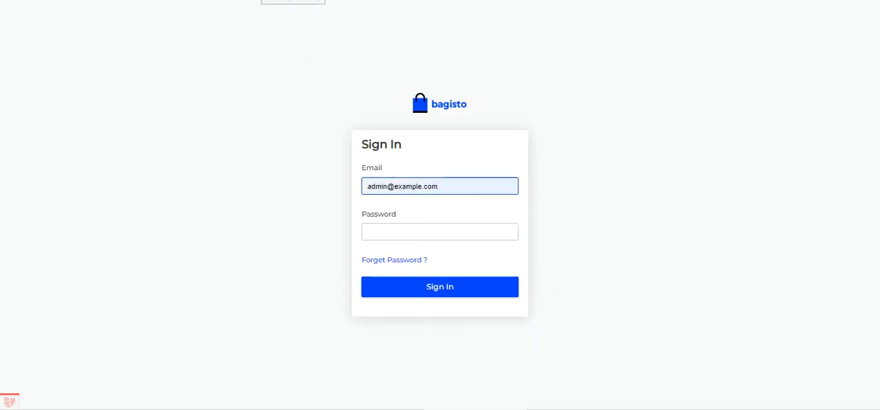
{"action": "left_click", "coordinate": [408, 234]}
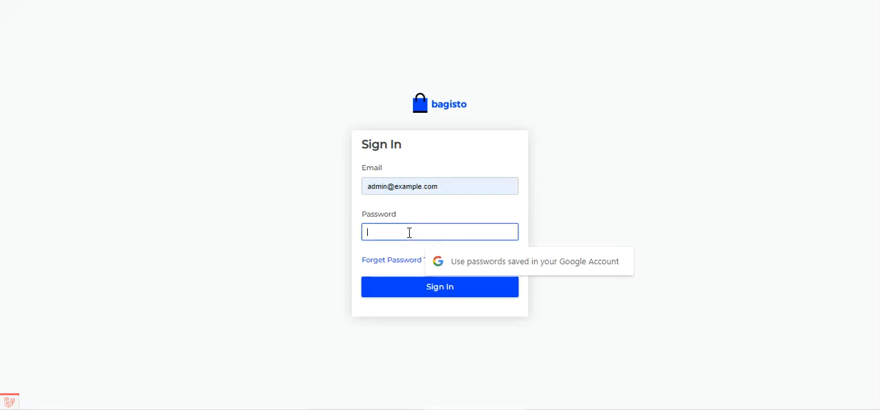
{"action": "type", "text": "admin123"}
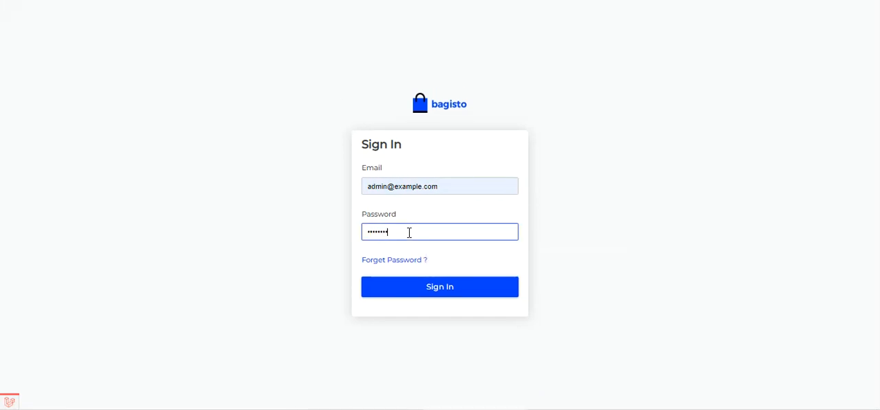
{"action": "left_click", "coordinate": [444, 294]}
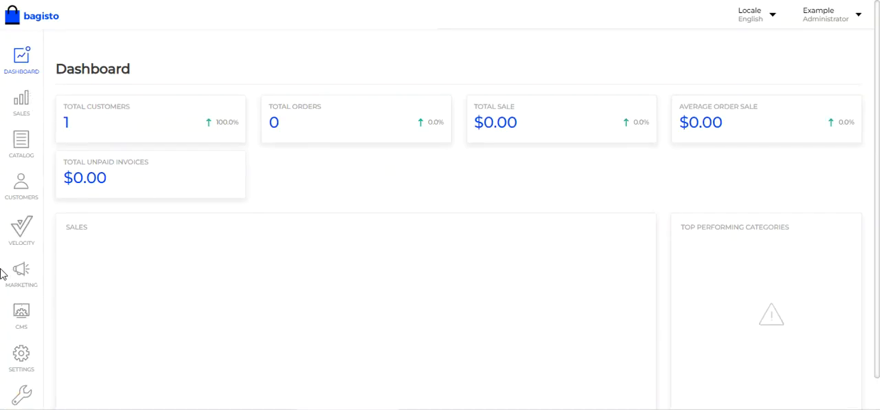
Step: Open the Table Rate Shipping settings, dismiss the browser's password alert, and review the names of the listed SuperSets
{"action": "left_click", "coordinate": [26, 359]}
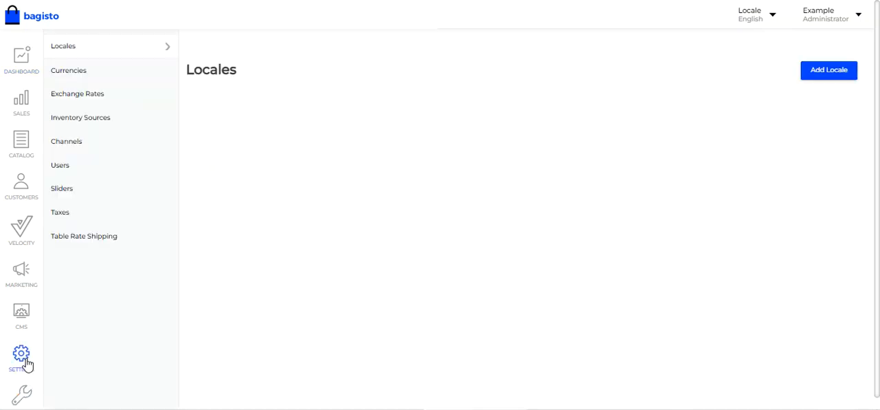
{"action": "left_click", "coordinate": [88, 241]}
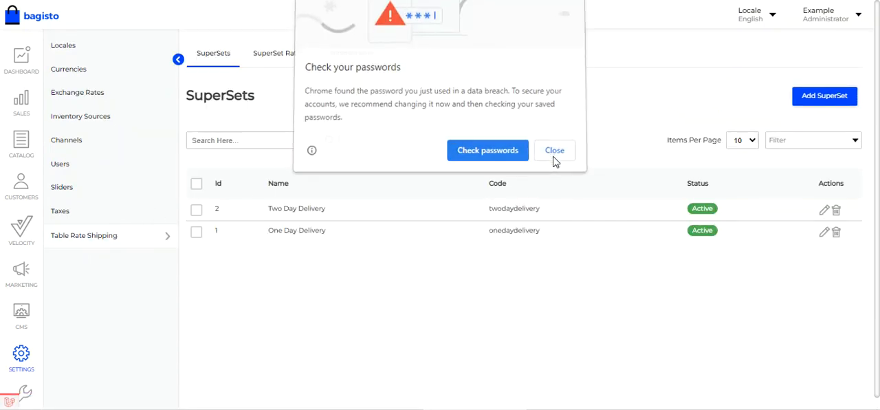
{"action": "left_click", "coordinate": [554, 157]}
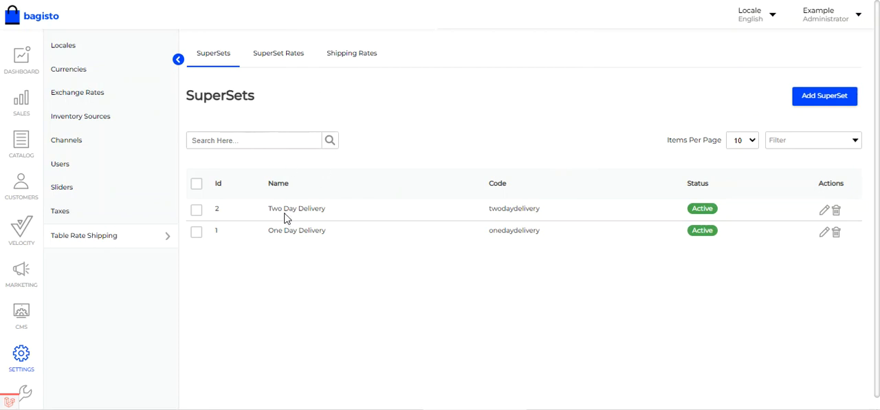
{"action": "left_click_drag", "start_coordinate": [277, 209], "coordinate": [314, 210]}
{"action": "left_click_drag", "start_coordinate": [275, 231], "coordinate": [321, 231]}
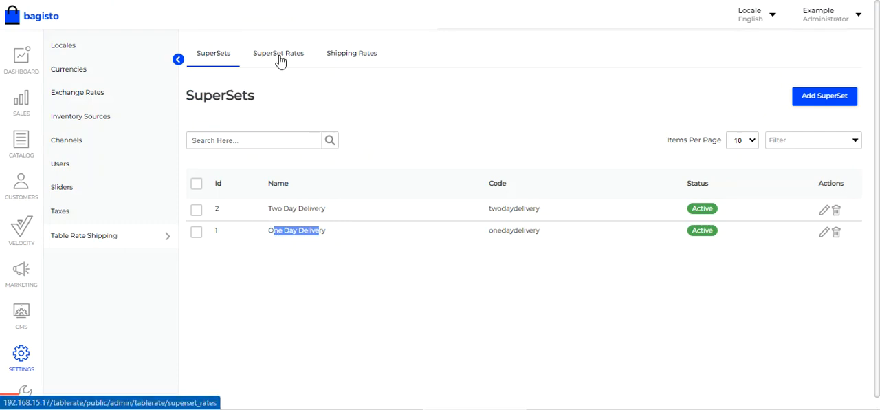
Step: Examine the One Day Delivery SuperSet rate's price range, type and price, and compare them with the shipping method at the storefront checkout
{"action": "left_click", "coordinate": [280, 60]}
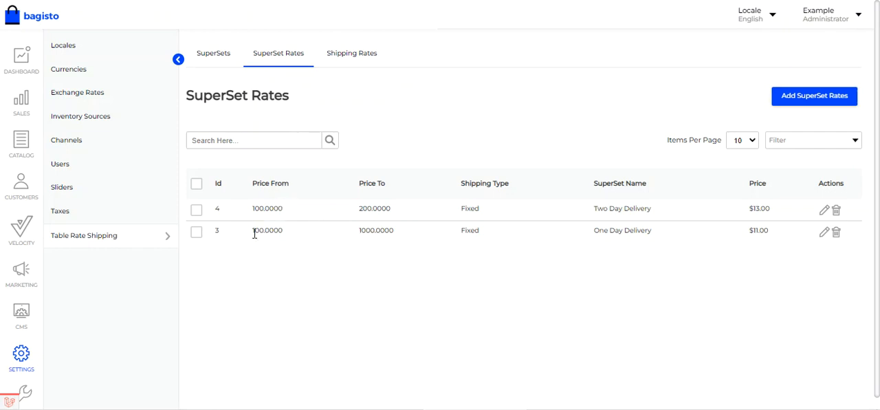
{"action": "left_click_drag", "start_coordinate": [255, 234], "coordinate": [279, 232]}
{"action": "left_click_drag", "start_coordinate": [357, 232], "coordinate": [392, 231]}
{"action": "left_click_drag", "start_coordinate": [461, 232], "coordinate": [478, 231]}
{"action": "left_click_drag", "start_coordinate": [595, 230], "coordinate": [653, 235]}
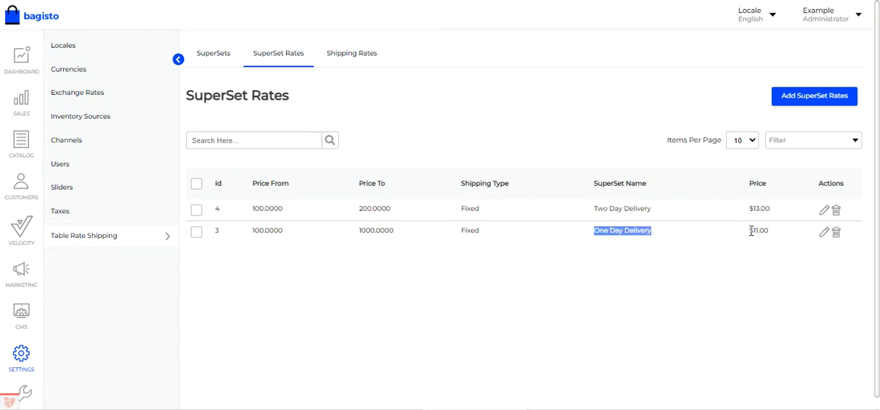
{"action": "left_click_drag", "start_coordinate": [749, 231], "coordinate": [772, 235]}
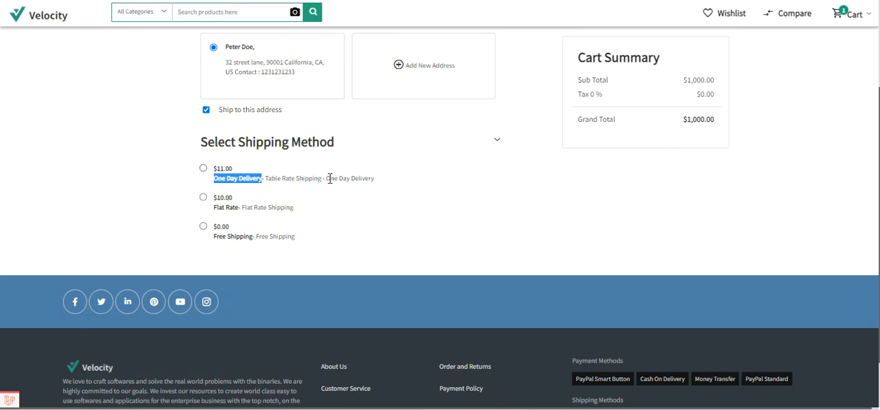
{"action": "mouse_move", "coordinate": [271, 178]}
{"action": "left_mouse_down"}
{"action": "mouse_move", "coordinate": [366, 175]}
{"action": "mouse_move", "coordinate": [269, 179]}
{"action": "left_mouse_up"}
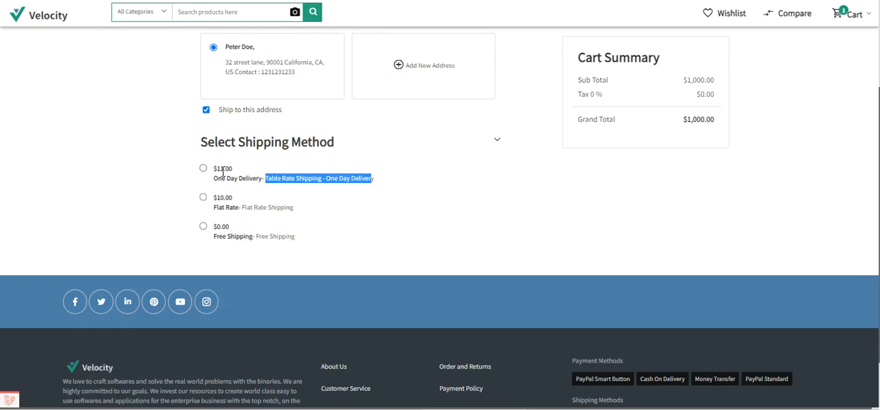
{"action": "left_click_drag", "start_coordinate": [216, 168], "coordinate": [235, 174]}
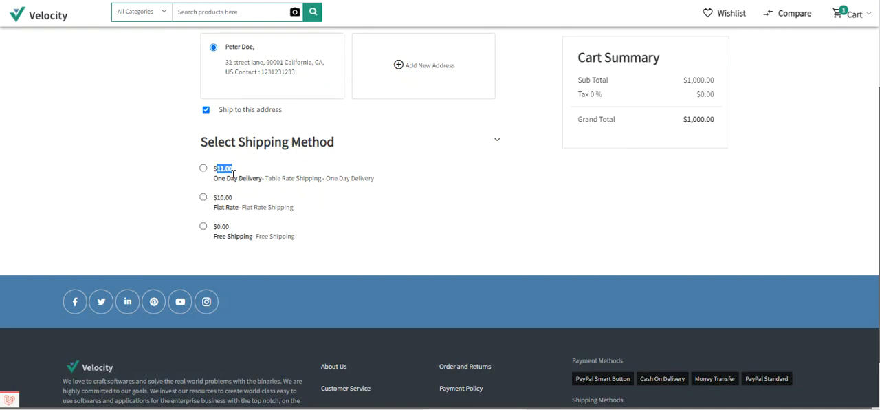
Step: In the Bagisto admin panel, set Price To of the One Day Delivery SuperSet rate to 200 and save the rate
{"action": "key", "text": "ctrl+Tab"}
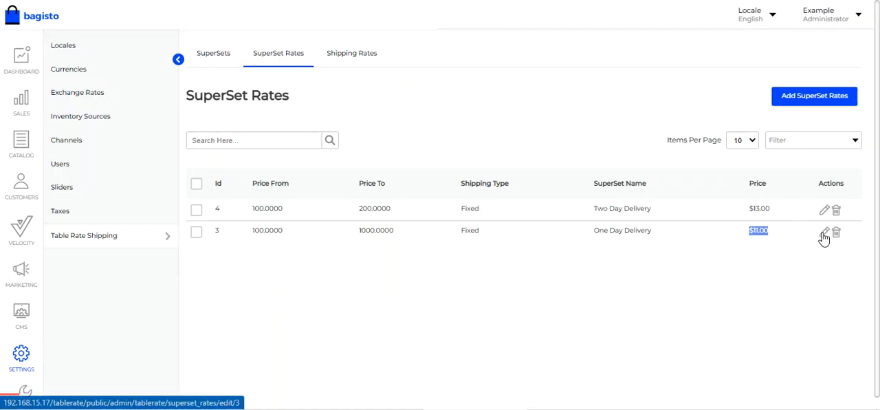
{"action": "left_click", "coordinate": [824, 232]}
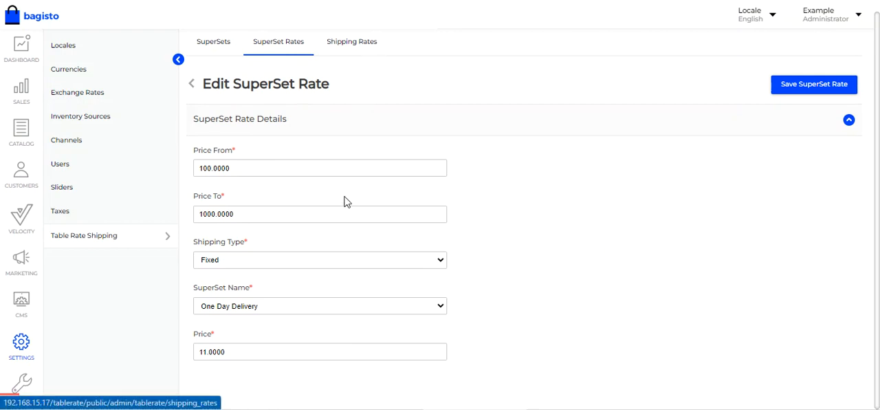
{"action": "left_click_drag", "start_coordinate": [212, 214], "coordinate": [187, 217]}
{"action": "type", "text": "200"}
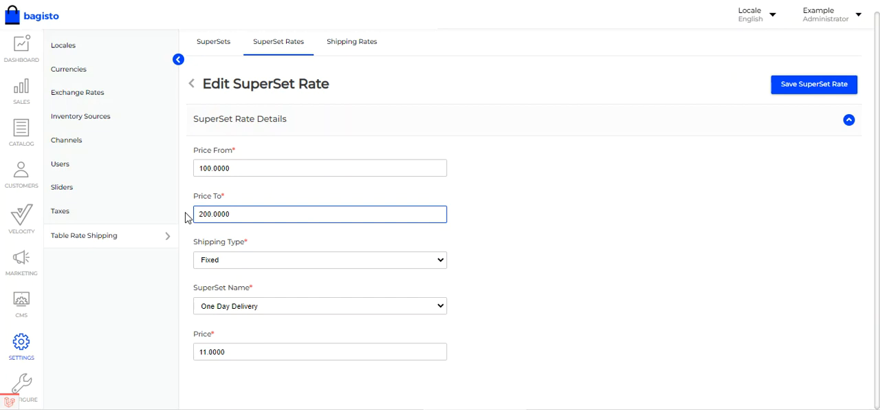
{"action": "left_click", "coordinate": [789, 90]}
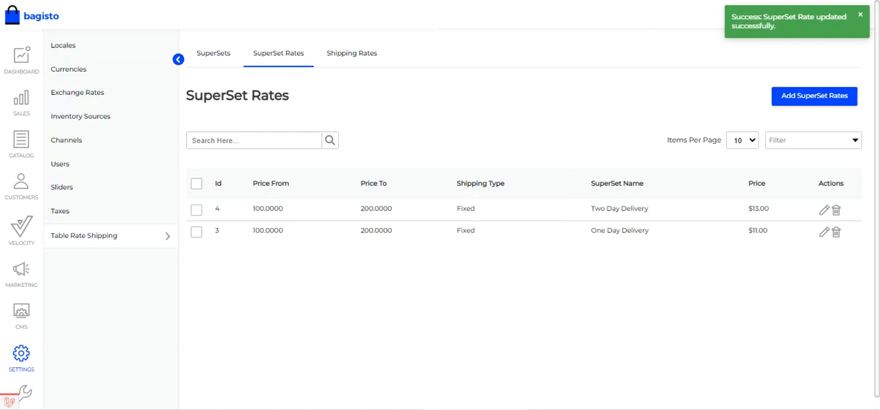
Step: Reload the storefront checkout, choose the saved billing address, and check the One Day Delivery shipping method again
{"action": "key", "text": "ctrl+Tab"}
{"action": "key", "text": "F5"}
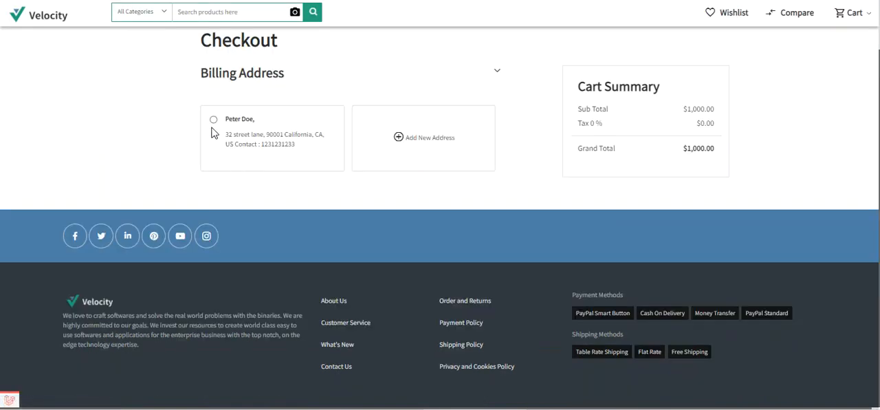
{"action": "left_click", "coordinate": [213, 122]}
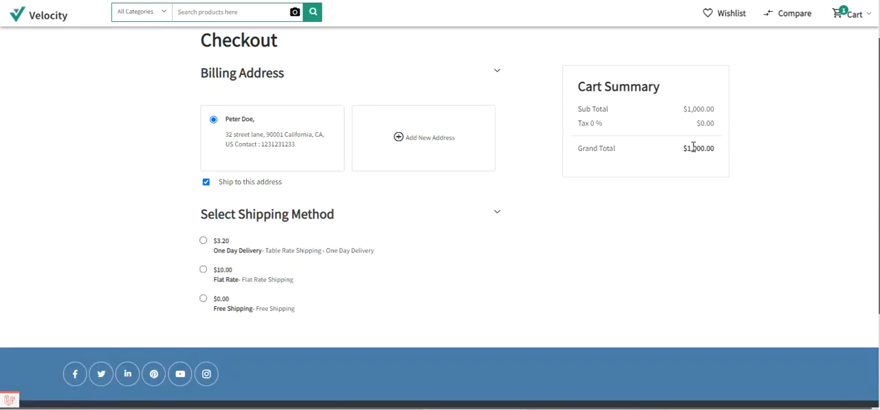
{"action": "left_click_drag", "start_coordinate": [217, 254], "coordinate": [335, 255]}
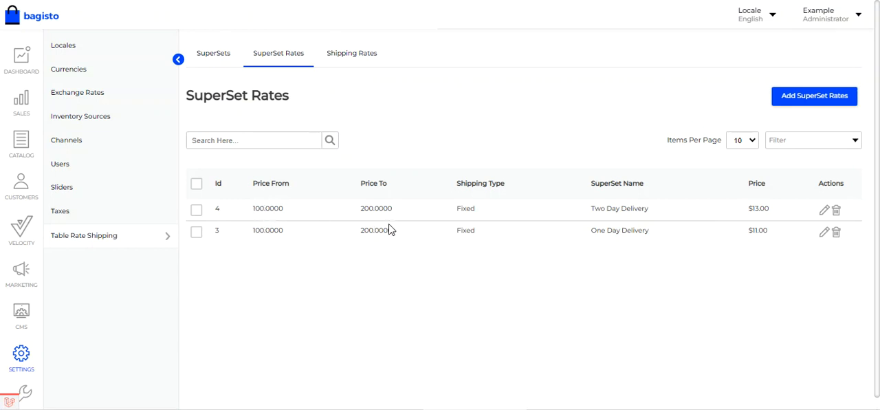
Step: Open the Shipping Rates list in the Bagisto admin panel and examine the One Day Delivery entry
{"action": "left_click", "coordinate": [363, 58]}
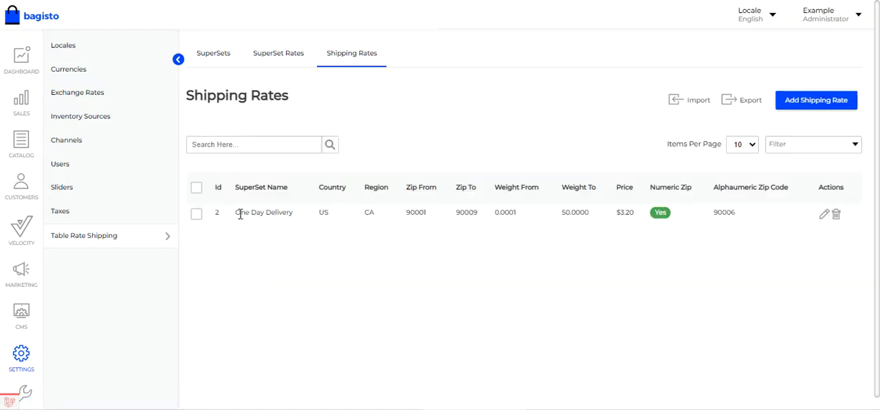
{"action": "left_click_drag", "start_coordinate": [247, 215], "coordinate": [289, 215]}
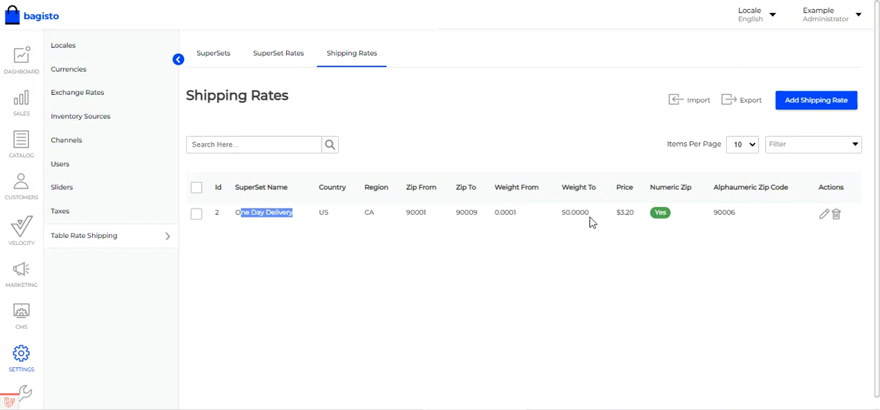
Step: Compare the One Day Delivery shipping rate's price with the storefront checkout's shipping method and the billing address zip code
{"action": "left_click_drag", "start_coordinate": [631, 212], "coordinate": [617, 212]}
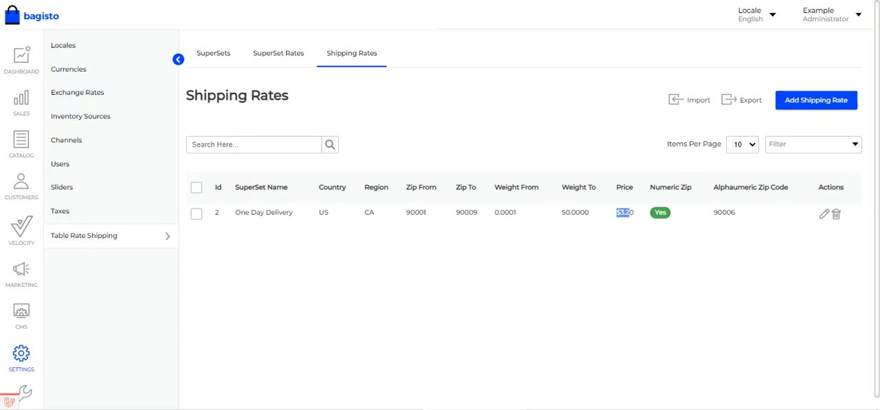
{"action": "key", "text": "ctrl+Tab"}
{"action": "left_click_drag", "start_coordinate": [231, 134], "coordinate": [288, 136]}
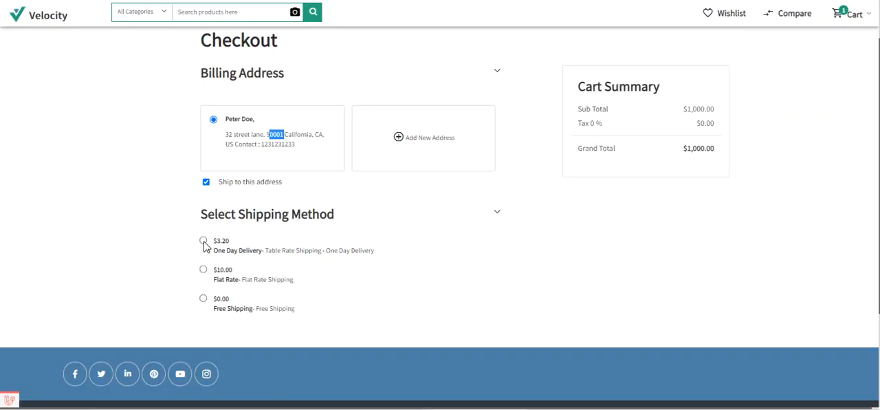
Step: Choose One Day Delivery as the shipping method and Cash On Delivery as the payment method
{"action": "left_click", "coordinate": [203, 241]}
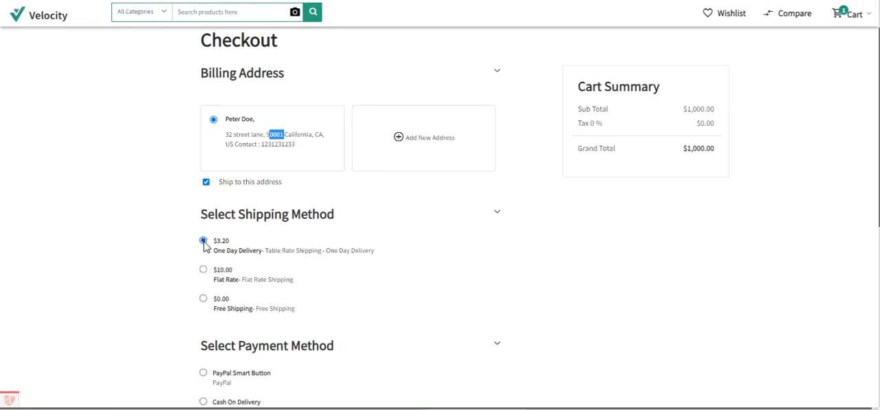
{"action": "scroll", "coordinate": [204, 244], "scroll_direction": "down", "scroll_amount": 2}
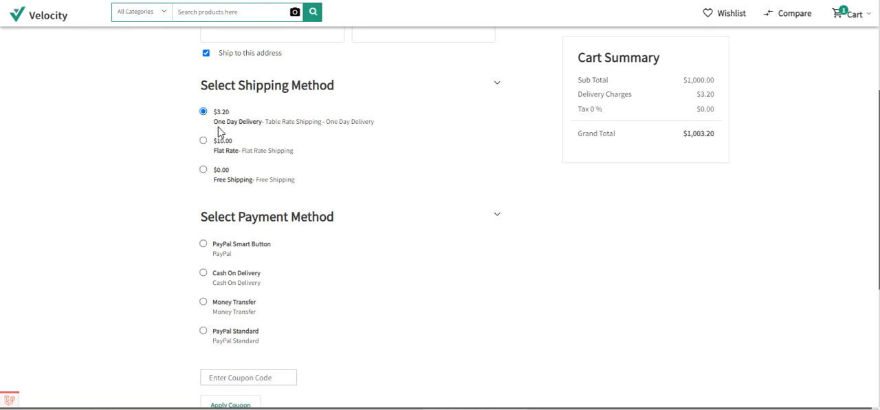
{"action": "left_click", "coordinate": [204, 273]}
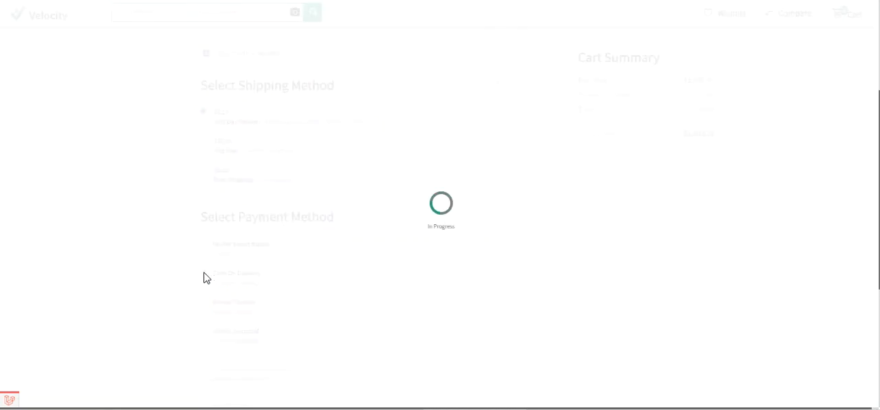
{"action": "scroll", "coordinate": [226, 281], "scroll_direction": "down", "scroll_amount": 6}
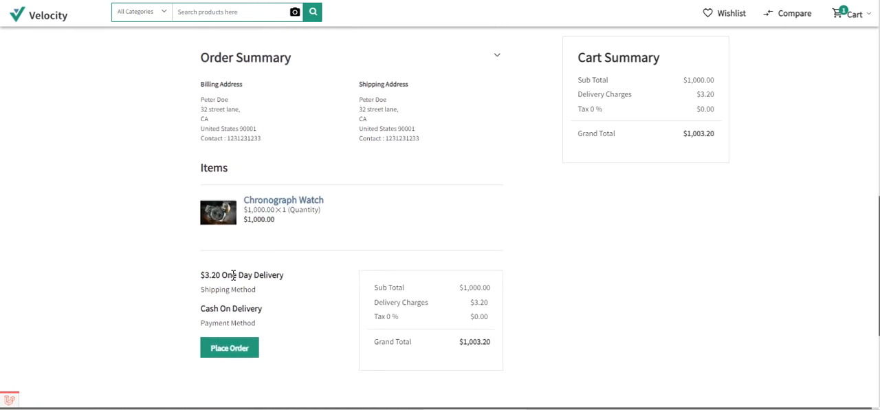
Step: Review the shipping method and its price in the order summary, and place the order
{"action": "scroll", "coordinate": [233, 275], "scroll_direction": "down", "scroll_amount": 2}
{"action": "left_click_drag", "start_coordinate": [205, 164], "coordinate": [261, 173]}
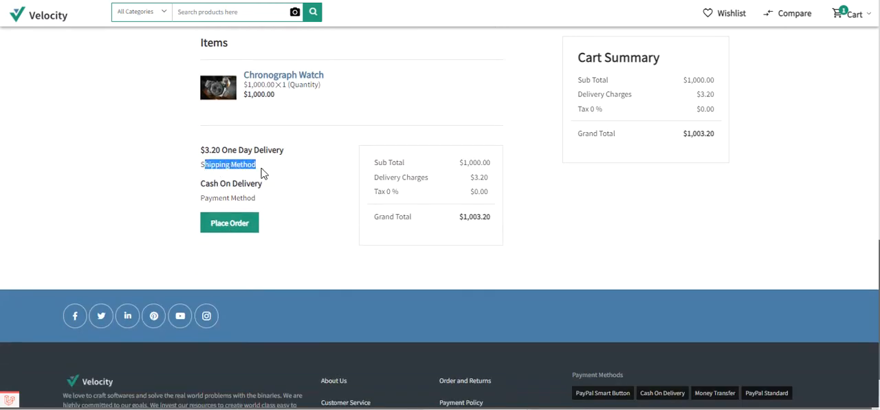
{"action": "left_click_drag", "start_coordinate": [227, 150], "coordinate": [285, 152]}
{"action": "left_click_drag", "start_coordinate": [201, 150], "coordinate": [222, 151]}
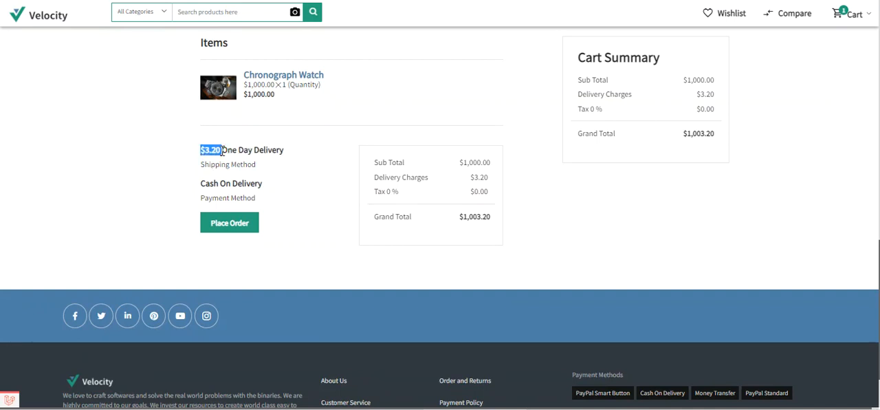
{"action": "left_click", "coordinate": [232, 230]}
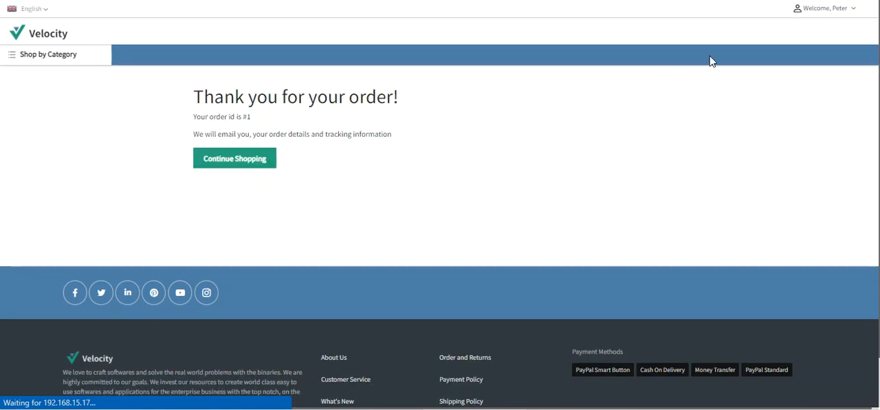
Step: Open the newly placed order from the customer account's order list and examine its shipping charge and shipping method
{"action": "left_click", "coordinate": [856, 15]}
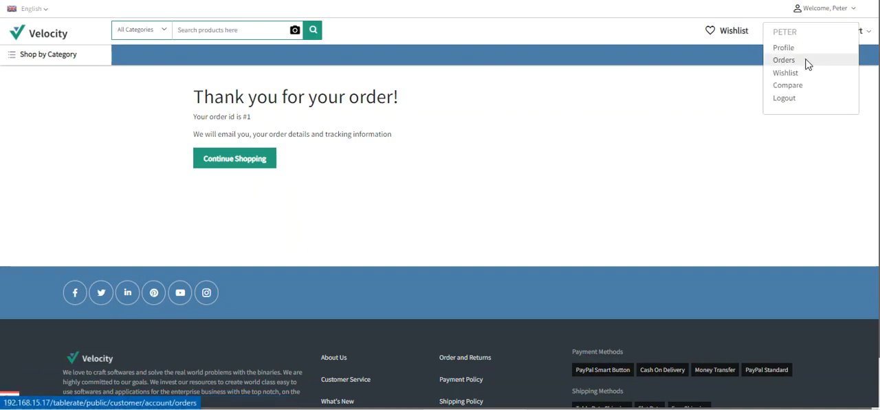
{"action": "left_click", "coordinate": [807, 63]}
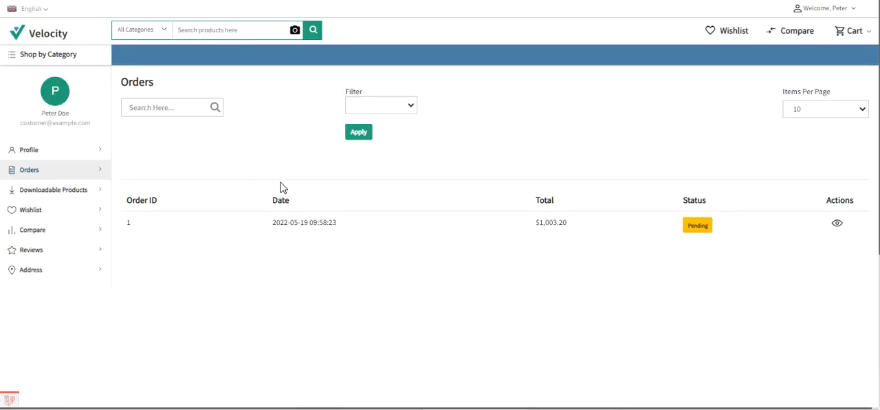
{"action": "left_click", "coordinate": [837, 227]}
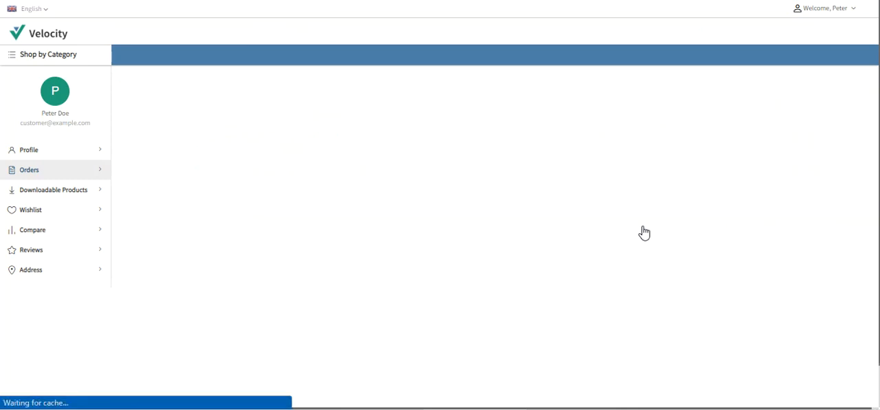
{"action": "scroll", "coordinate": [274, 207], "scroll_direction": "down", "scroll_amount": 2}
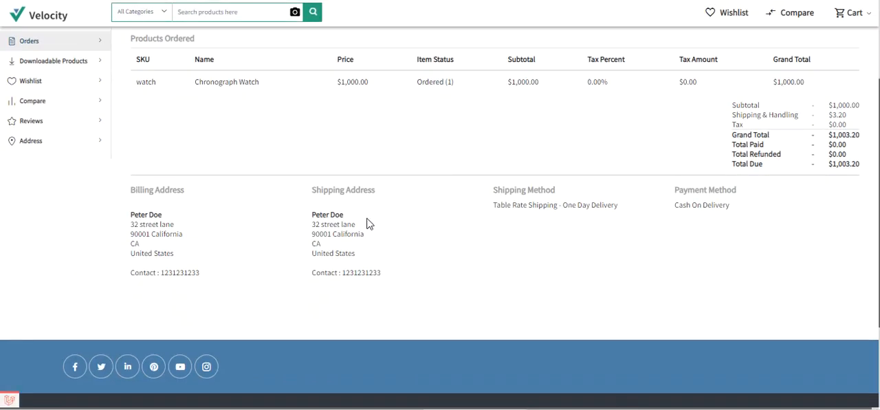
{"action": "left_click_drag", "start_coordinate": [742, 116], "coordinate": [847, 116]}
{"action": "left_click_drag", "start_coordinate": [494, 208], "coordinate": [620, 215]}
{"action": "left_click", "coordinate": [565, 208]}
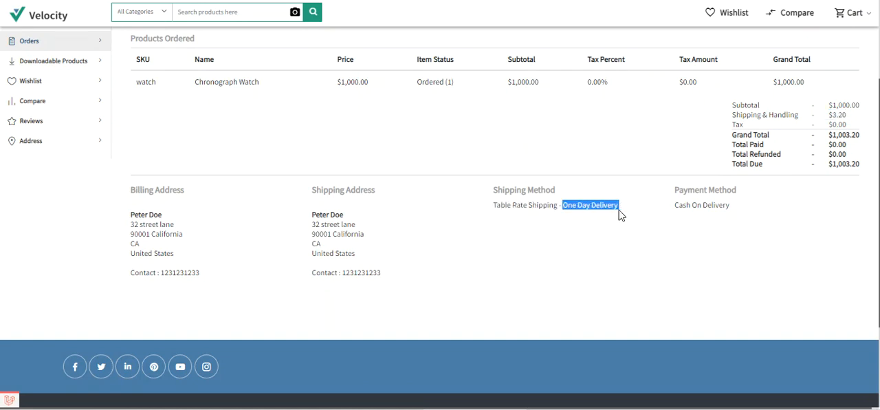
{"action": "scroll", "coordinate": [543, 223], "scroll_direction": "up", "scroll_amount": 2}
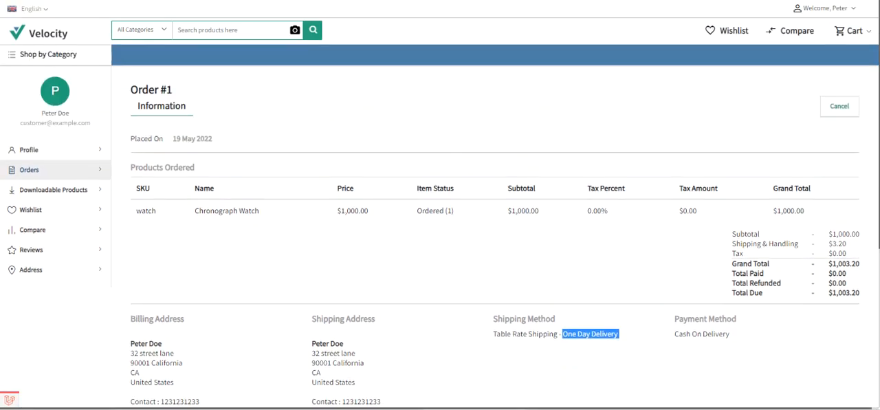
Step: In the Bagisto admin panel, open the new sales order and examine its shipping method and shipping price
{"action": "left_click", "coordinate": [113, 0]}
{"action": "left_click", "coordinate": [23, 110]}
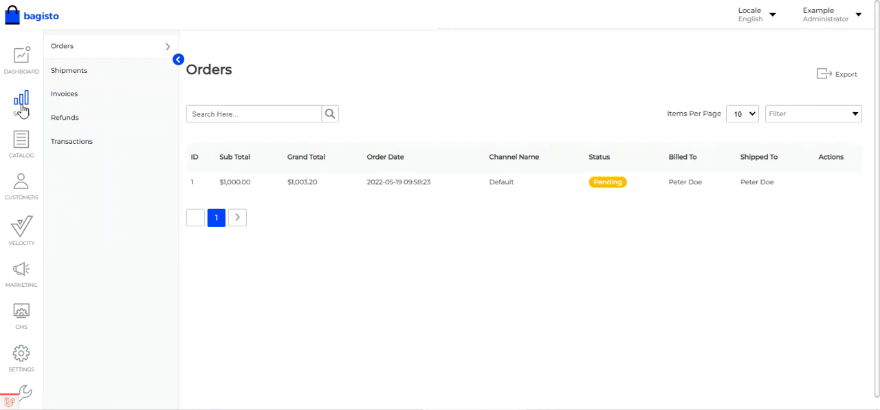
{"action": "left_click", "coordinate": [825, 186]}
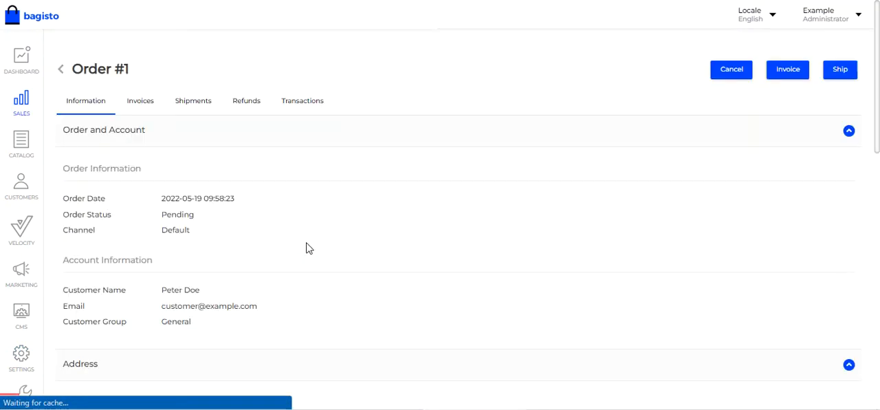
{"action": "scroll", "coordinate": [309, 248], "scroll_direction": "down", "scroll_amount": 6}
{"action": "scroll", "coordinate": [309, 248], "scroll_direction": "down", "scroll_amount": 3}
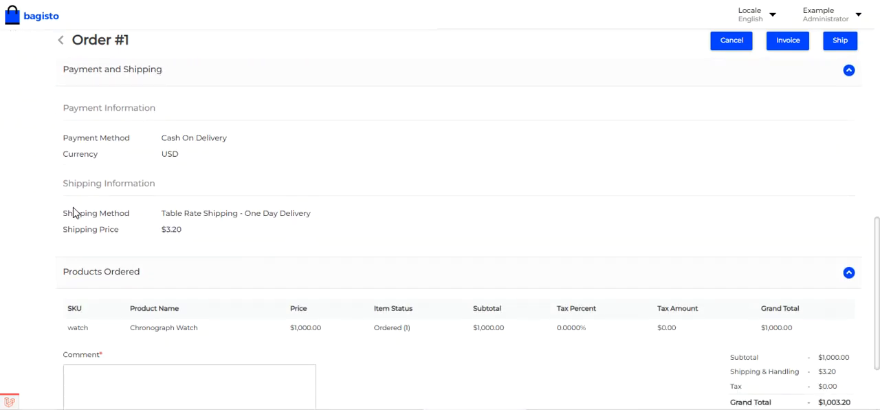
{"action": "left_click_drag", "start_coordinate": [66, 213], "coordinate": [313, 222]}
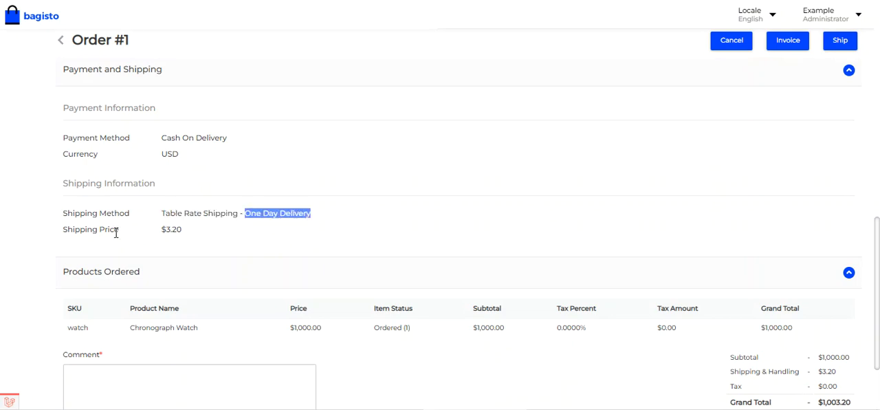
{"action": "left_click_drag", "start_coordinate": [163, 232], "coordinate": [185, 237]}
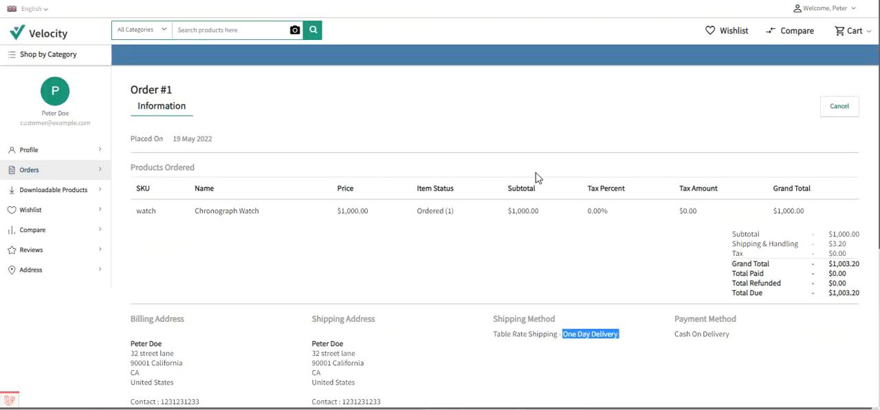
Step: Return to the Bagisto admin panel and open the Shipping Methods configuration for Sales
{"action": "left_click", "coordinate": [525, 122]}
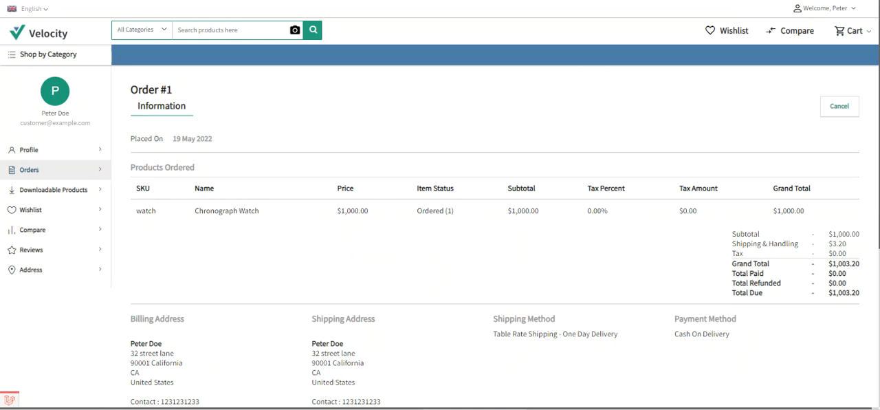
{"action": "key", "text": "ctrl+Tab"}
{"action": "scroll", "coordinate": [443, 159], "scroll_direction": "up", "scroll_amount": 9}
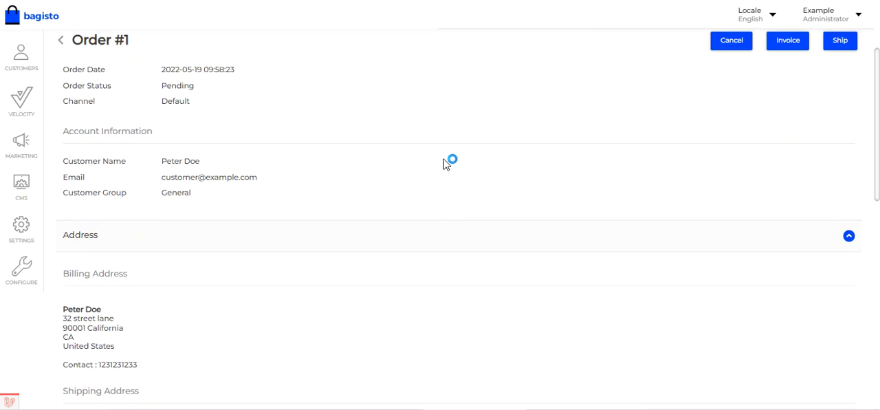
{"action": "scroll", "coordinate": [394, 157], "scroll_direction": "up", "scroll_amount": 2}
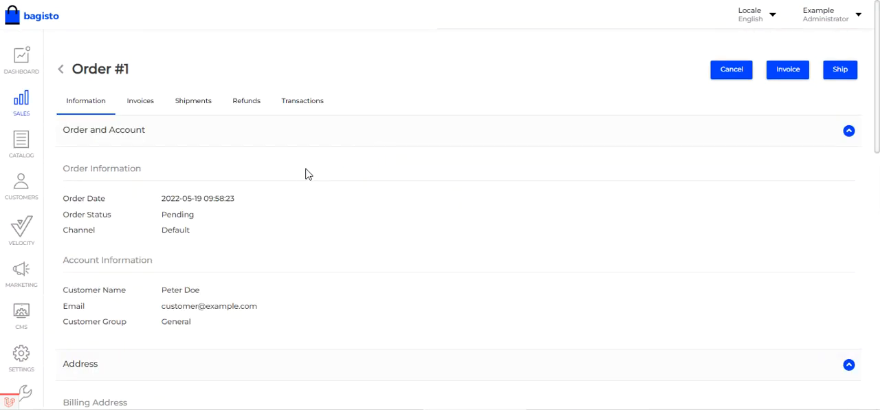
{"action": "scroll", "coordinate": [308, 174], "scroll_direction": "down", "scroll_amount": 3}
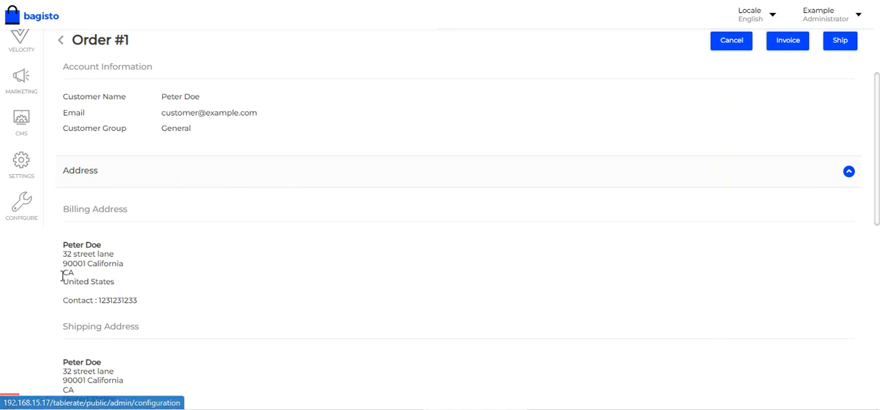
{"action": "left_click", "coordinate": [23, 207]}
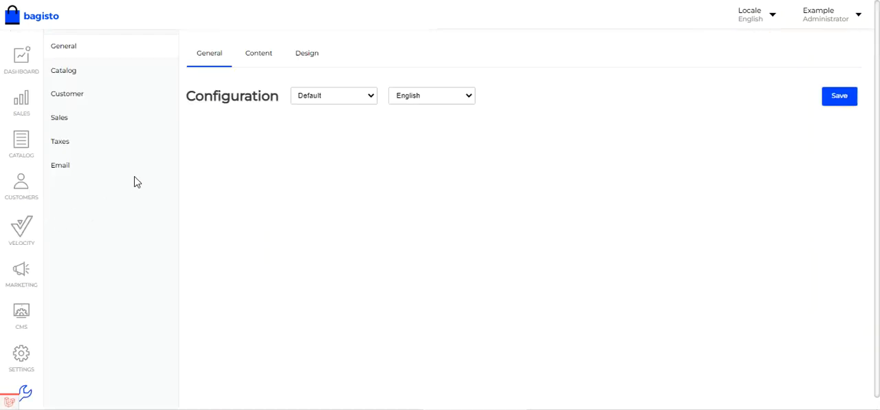
{"action": "left_click", "coordinate": [92, 120]}
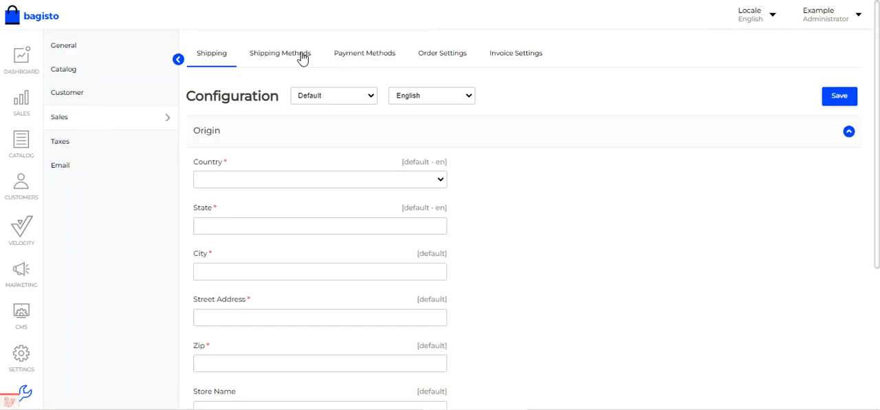
{"action": "left_click", "coordinate": [302, 55]}
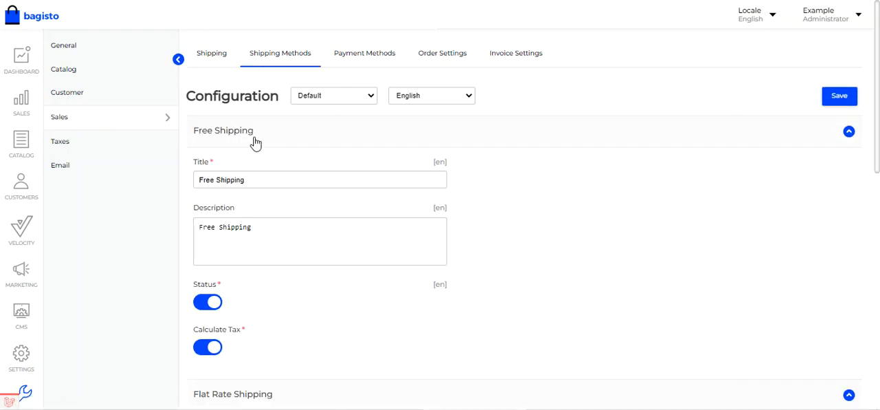
Step: Collapse the Free Shipping and Flat Rate Shipping sections, review the Table Rate Shipping title and description, and save the configuration
{"action": "left_click", "coordinate": [252, 137]}
{"action": "left_click", "coordinate": [252, 169]}
{"action": "scroll", "coordinate": [254, 245], "scroll_direction": "down", "scroll_amount": 2}
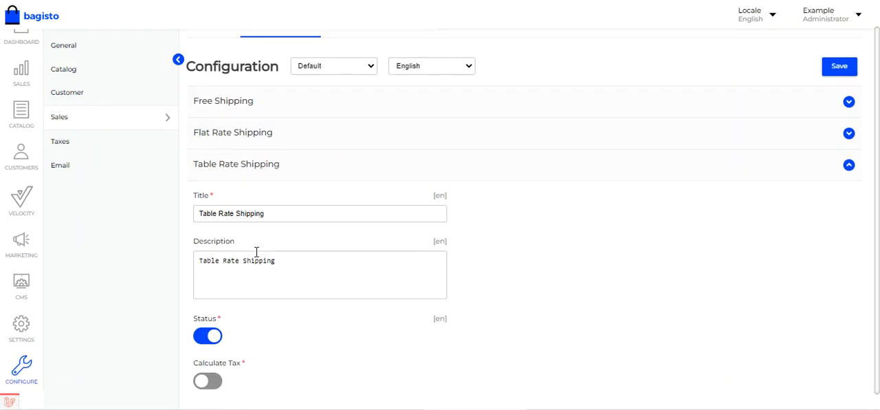
{"action": "left_click_drag", "start_coordinate": [271, 200], "coordinate": [197, 199]}
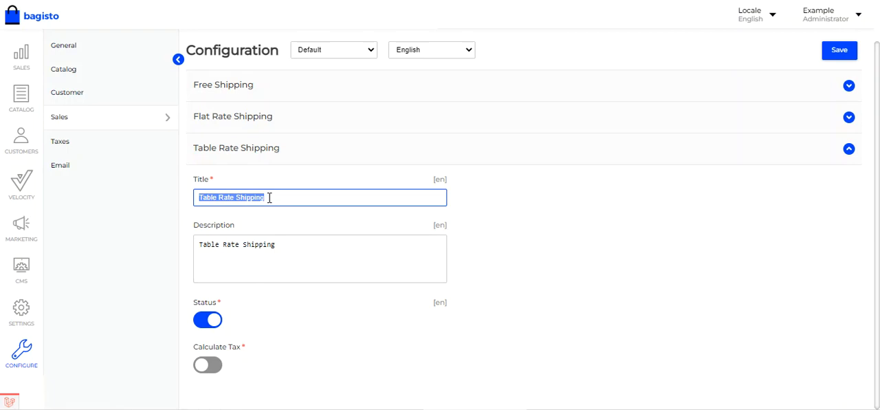
{"action": "left_click", "coordinate": [279, 245]}
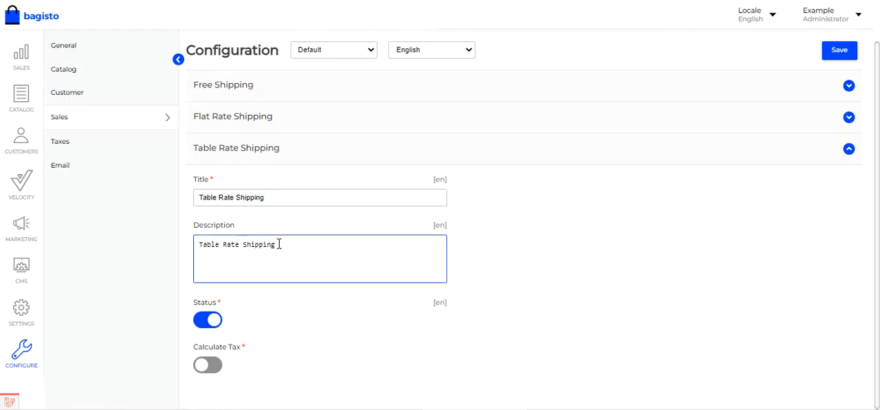
{"action": "left_click_drag", "start_coordinate": [280, 244], "coordinate": [191, 248]}
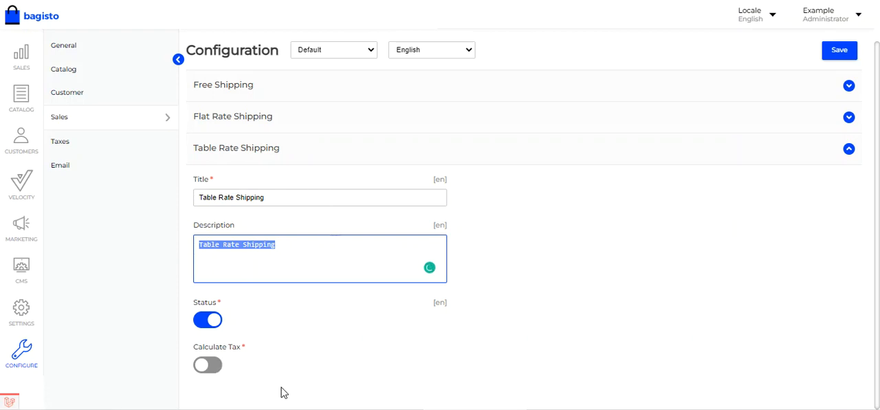
{"action": "left_click", "coordinate": [839, 53]}
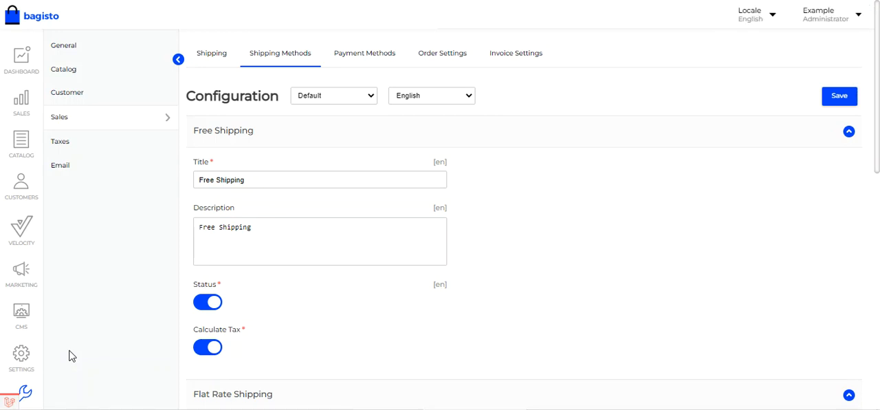
Step: Open the SuperSets list of Table Rate Shipping and examine the Two Day Delivery and One Day Delivery entries
{"action": "left_click", "coordinate": [24, 359]}
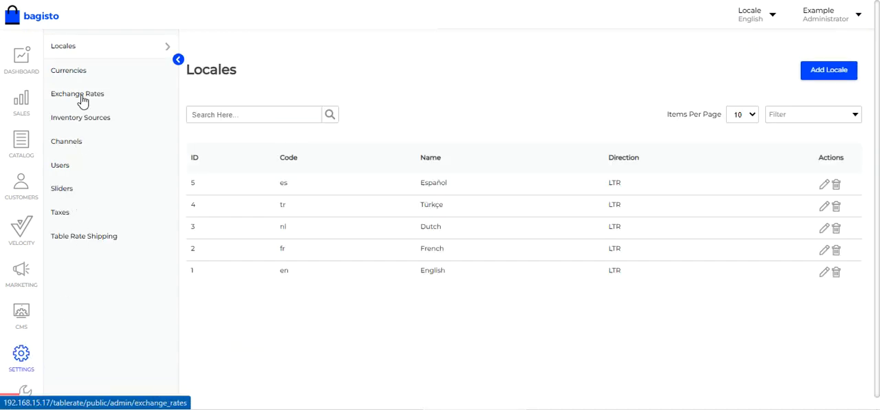
{"action": "left_click", "coordinate": [82, 235]}
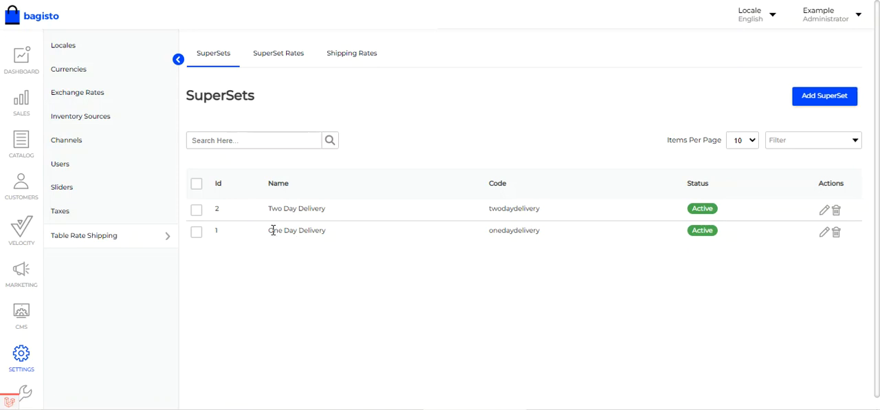
{"action": "left_click_drag", "start_coordinate": [270, 206], "coordinate": [328, 206]}
{"action": "left_click_drag", "start_coordinate": [278, 230], "coordinate": [320, 226]}
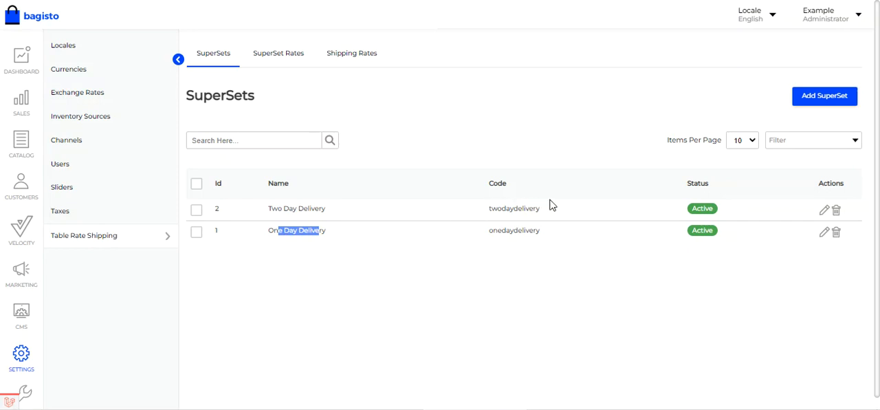
Step: Open the form for adding a SuperSet, view its code, name and status fields, and return to the SuperSets list
{"action": "left_click", "coordinate": [824, 102]}
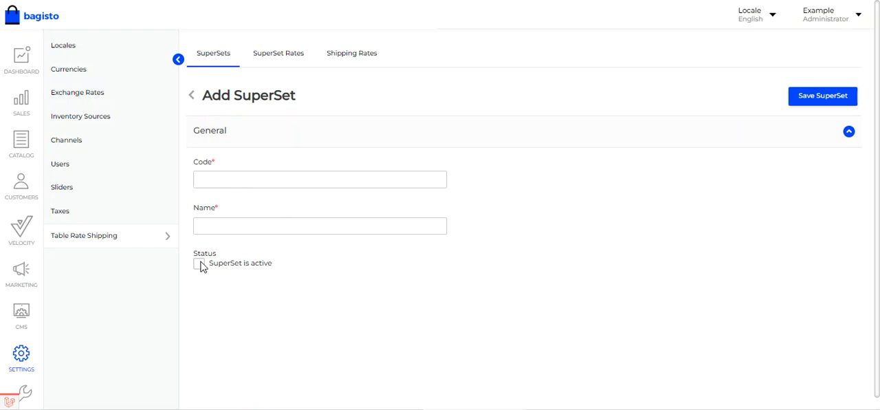
{"action": "left_click", "coordinate": [194, 98]}
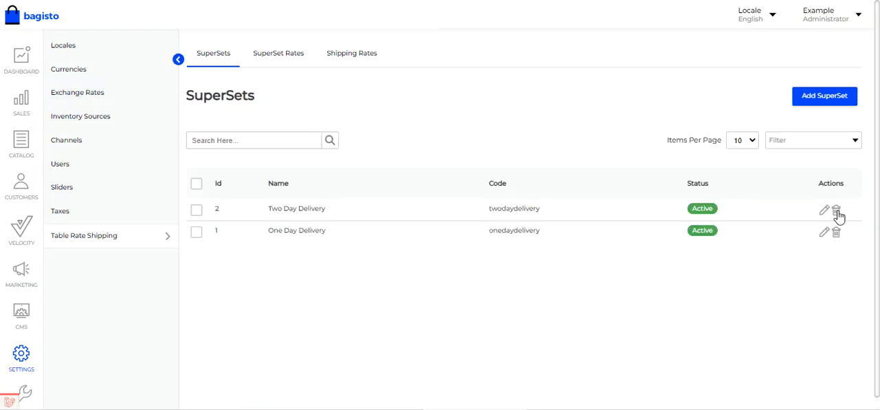
Step: Open the Two Day Delivery SuperSet for editing, review its code and name, and save it
{"action": "left_click", "coordinate": [824, 211]}
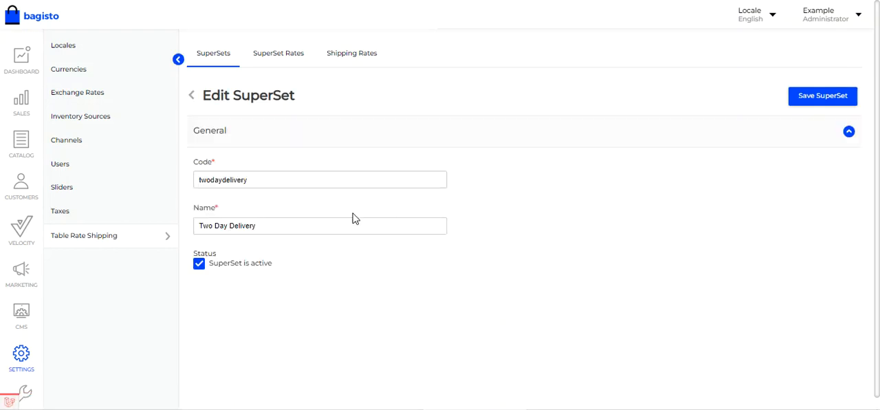
{"action": "left_click", "coordinate": [243, 180]}
{"action": "left_click_drag", "start_coordinate": [243, 180], "coordinate": [197, 181]}
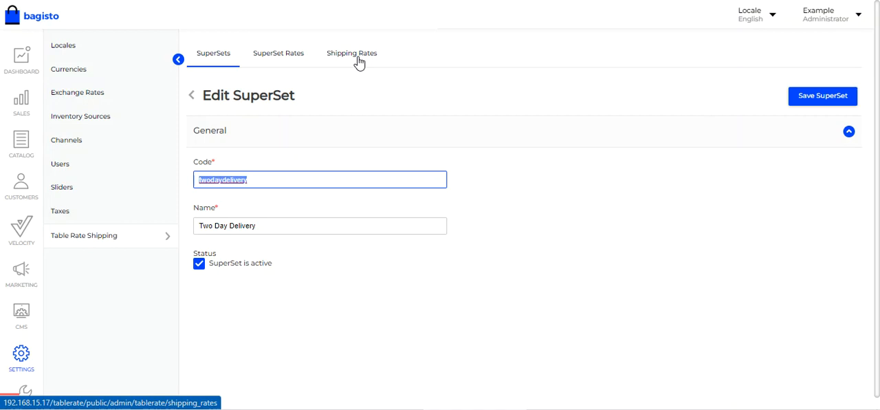
{"action": "left_click", "coordinate": [252, 180]}
{"action": "left_click_drag", "start_coordinate": [252, 181], "coordinate": [175, 183]}
{"action": "left_click_drag", "start_coordinate": [257, 227], "coordinate": [196, 229]}
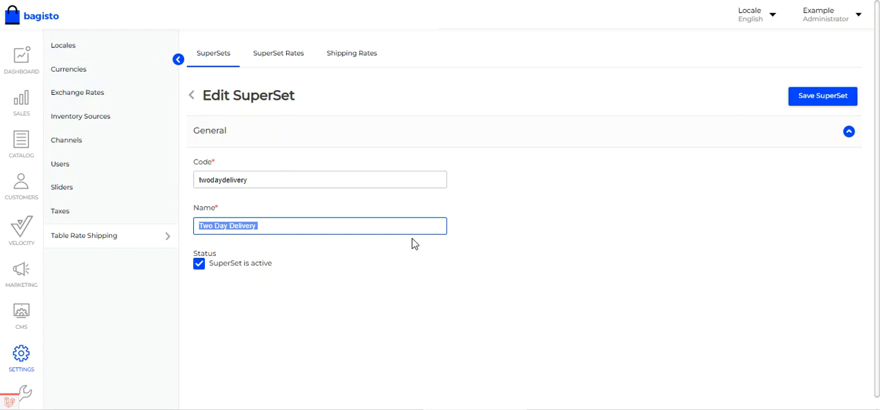
{"action": "left_click", "coordinate": [818, 102]}
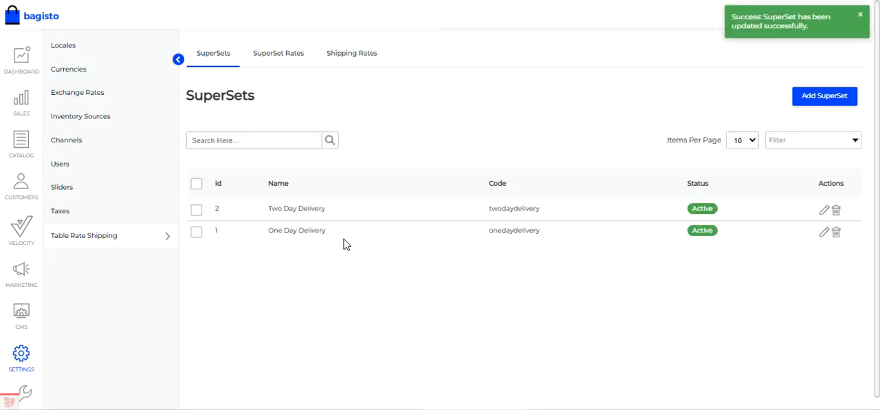
Step: Open the SuperSet Rates list, examine the price ranges and prices of both deliveries, and check the ordered watch's grand total in the storefront order
{"action": "left_click", "coordinate": [284, 55]}
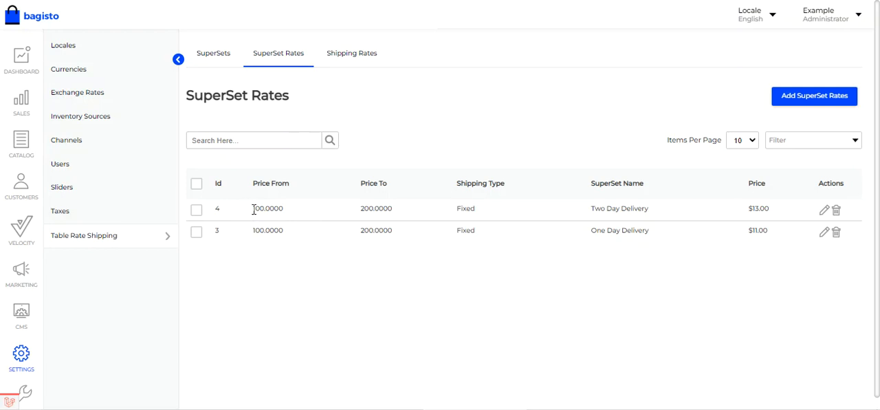
{"action": "left_click_drag", "start_coordinate": [254, 209], "coordinate": [285, 214]}
{"action": "left_click_drag", "start_coordinate": [359, 212], "coordinate": [403, 213]}
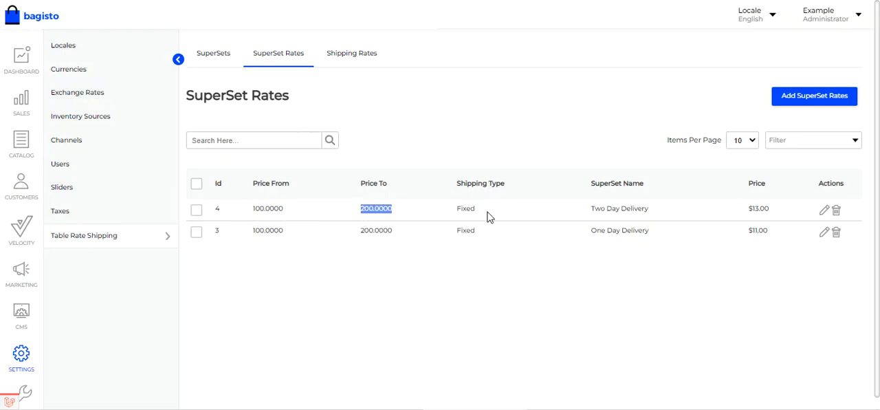
{"action": "left_click_drag", "start_coordinate": [593, 210], "coordinate": [646, 211]}
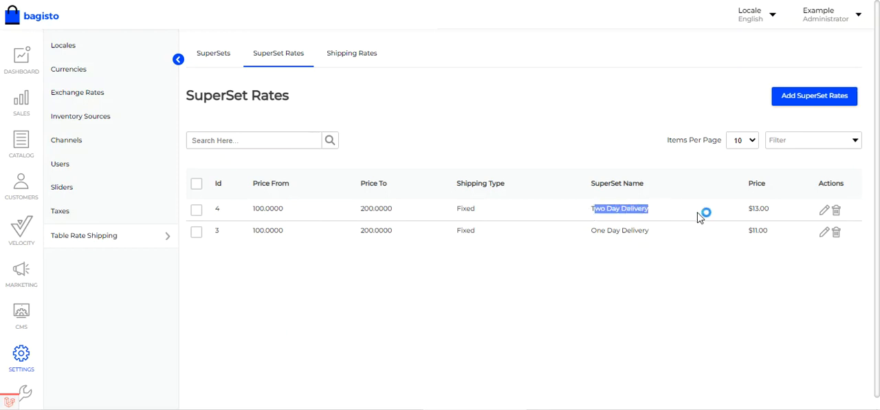
{"action": "left_click", "coordinate": [754, 212]}
{"action": "left_click_drag", "start_coordinate": [754, 212], "coordinate": [771, 215]}
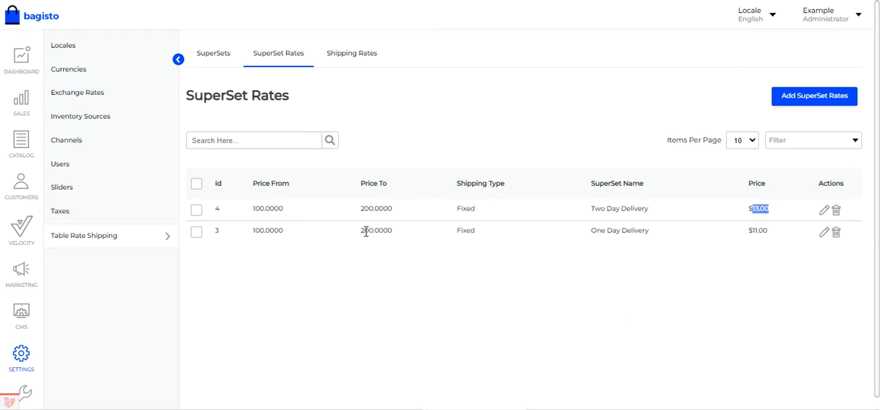
{"action": "left_click_drag", "start_coordinate": [600, 231], "coordinate": [646, 233]}
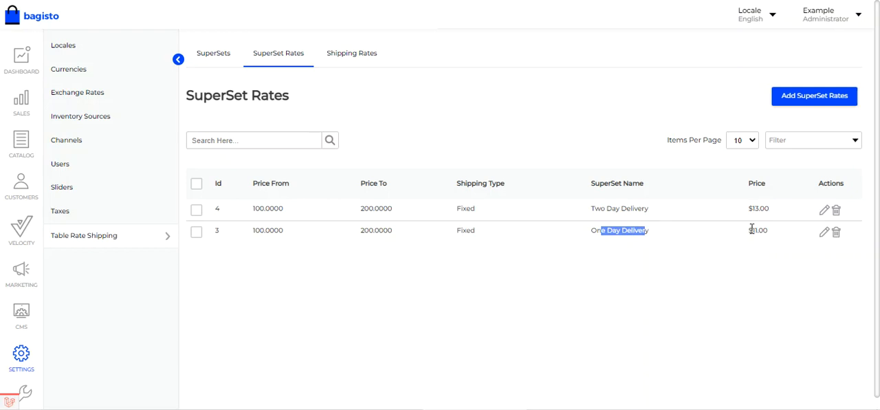
{"action": "left_click_drag", "start_coordinate": [752, 233], "coordinate": [767, 233]}
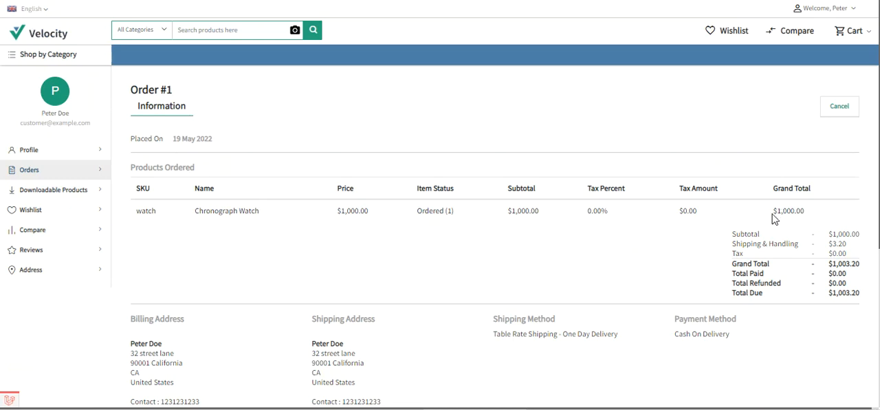
{"action": "left_click_drag", "start_coordinate": [775, 210], "coordinate": [802, 213]}
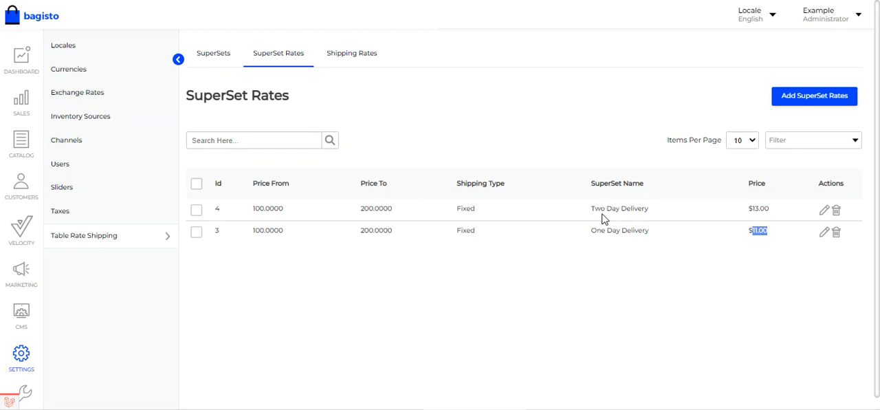
Step: In a new SuperSet rate form, try the shipping type options and the One Day Delivery SuperSet, and return to the list without saving
{"action": "left_click", "coordinate": [817, 99]}
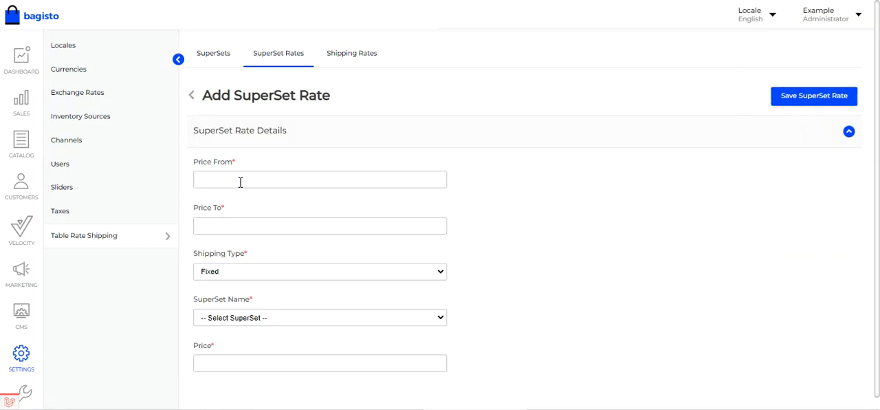
{"action": "scroll", "coordinate": [240, 182], "scroll_direction": "down", "scroll_amount": 1}
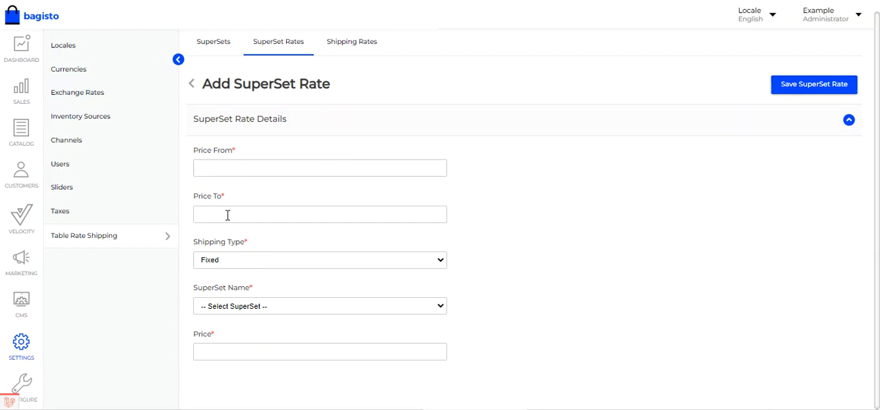
{"action": "left_click", "coordinate": [240, 261]}
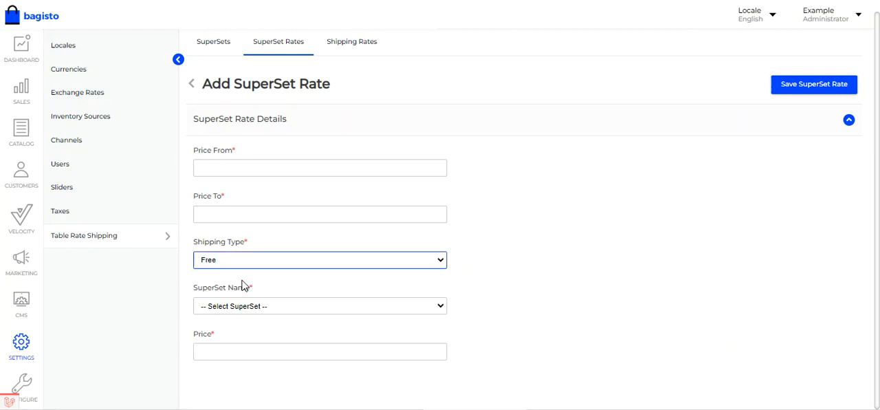
{"action": "left_click", "coordinate": [244, 275]}
{"action": "left_click", "coordinate": [242, 307]}
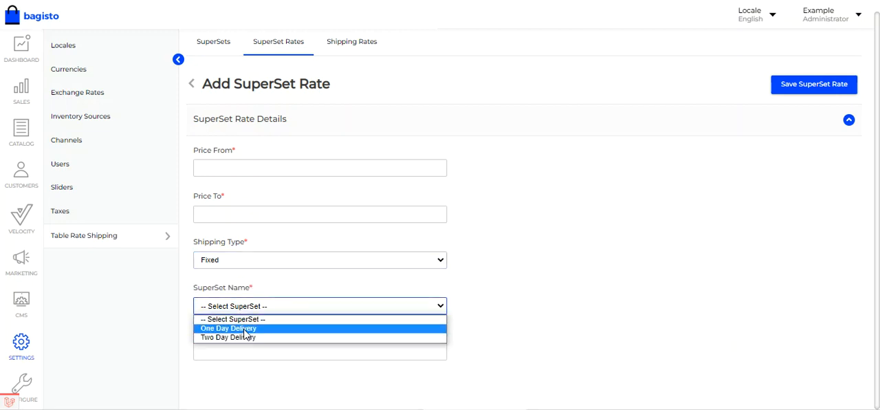
{"action": "left_click", "coordinate": [246, 330]}
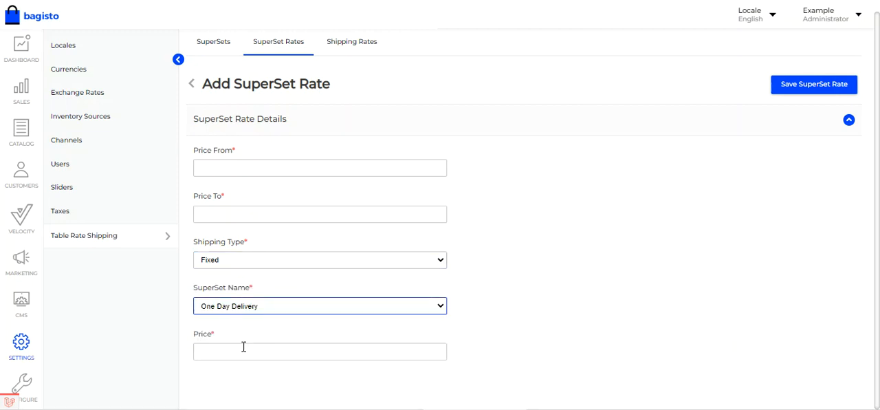
{"action": "left_click", "coordinate": [243, 346]}
{"action": "left_click", "coordinate": [236, 337]}
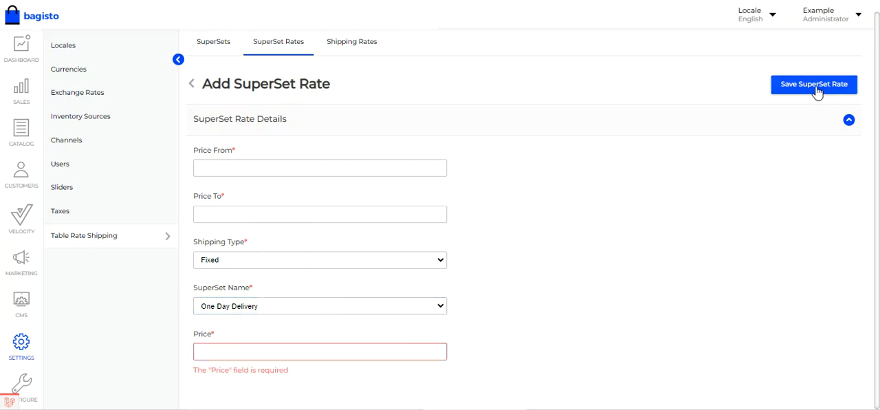
{"action": "left_click", "coordinate": [191, 85]}
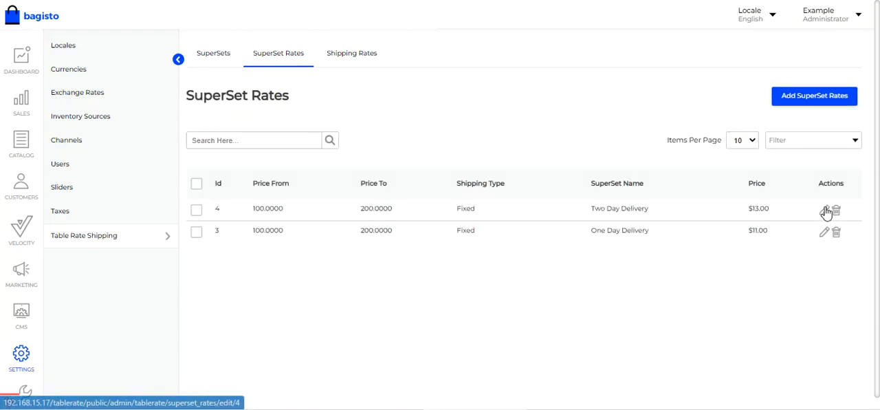
Step: Open the Two Day Delivery SuperSet rate for editing and examine its price range, shipping type and SuperSet options
{"action": "left_click", "coordinate": [825, 211]}
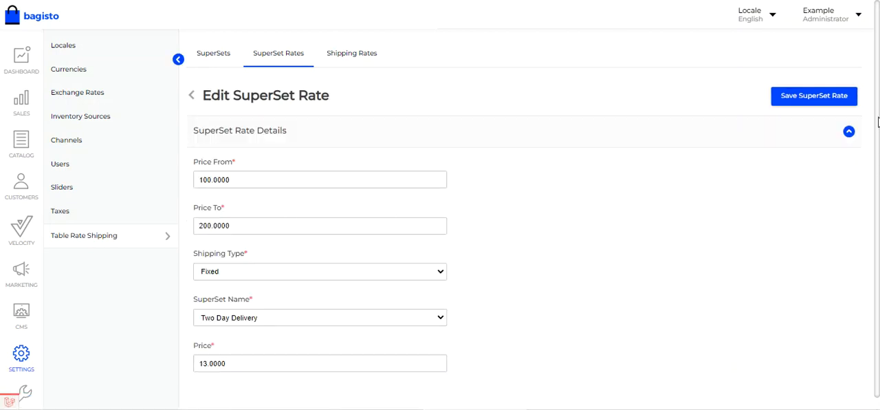
{"action": "left_click_drag", "start_coordinate": [877, 121], "coordinate": [878, 152]}
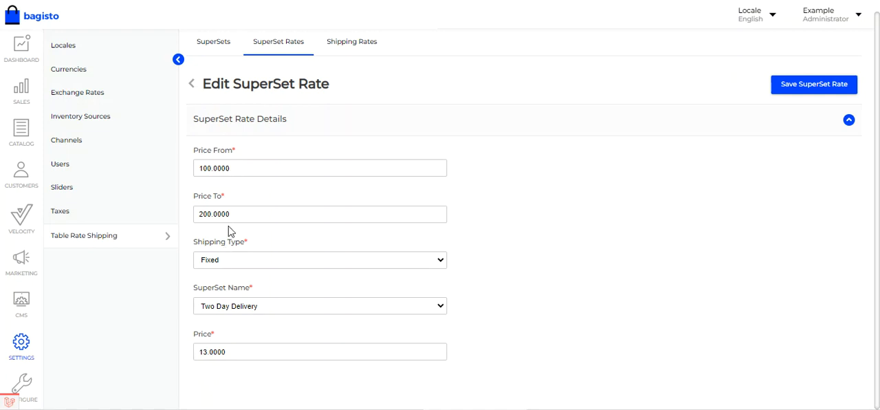
{"action": "left_click", "coordinate": [248, 266]}
{"action": "left_click", "coordinate": [548, 242]}
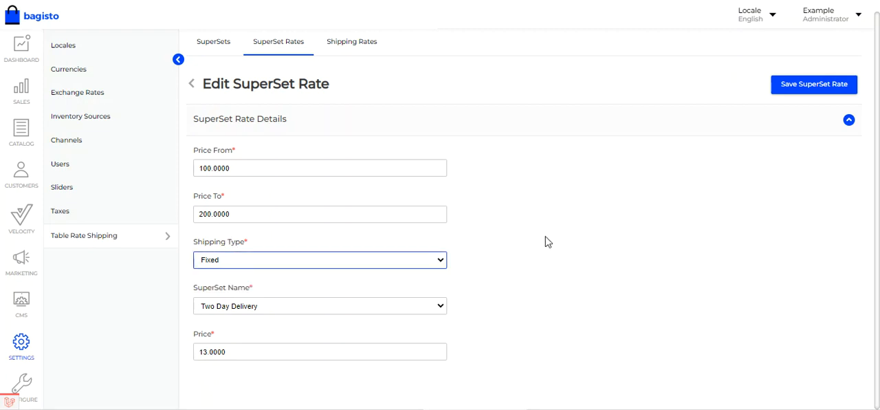
{"action": "left_click", "coordinate": [239, 309]}
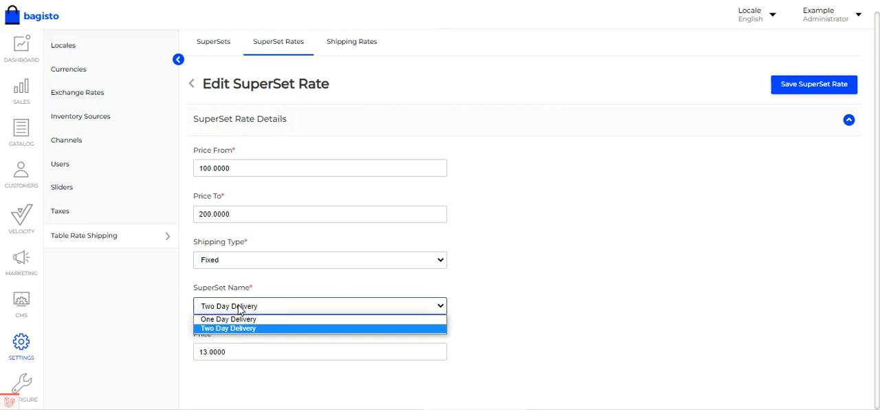
{"action": "left_click", "coordinate": [575, 306]}
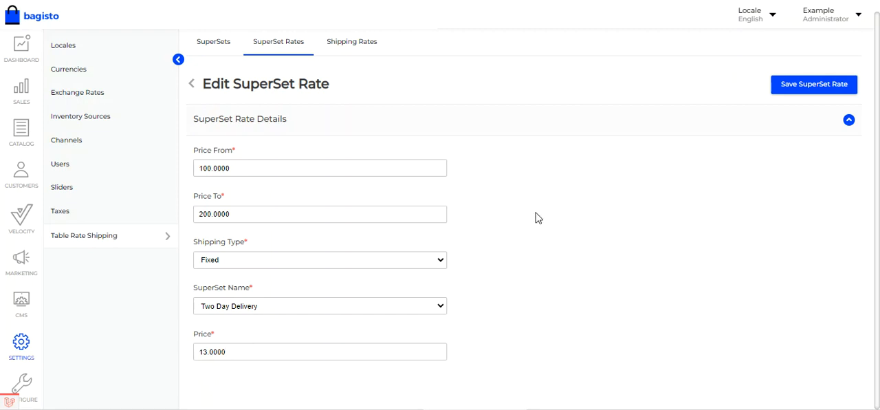
Step: Start a new shipping rate in Shipping Rates with the One Day Delivery SuperSet and Åland Islands as the country, leaving the state empty
{"action": "left_click", "coordinate": [370, 50]}
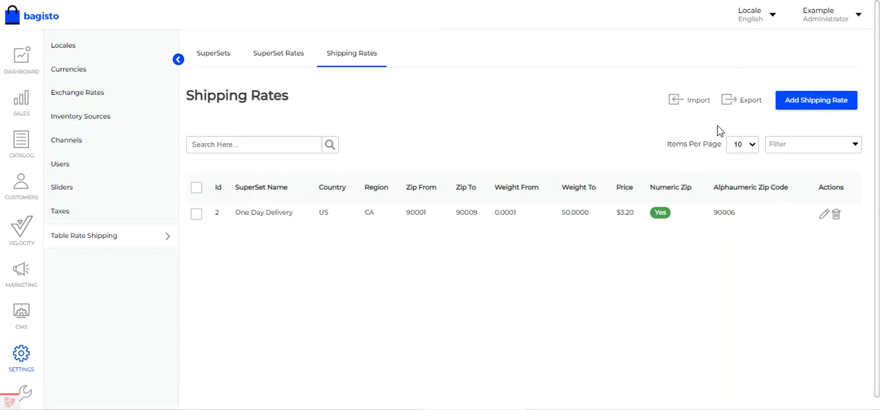
{"action": "left_click", "coordinate": [839, 101]}
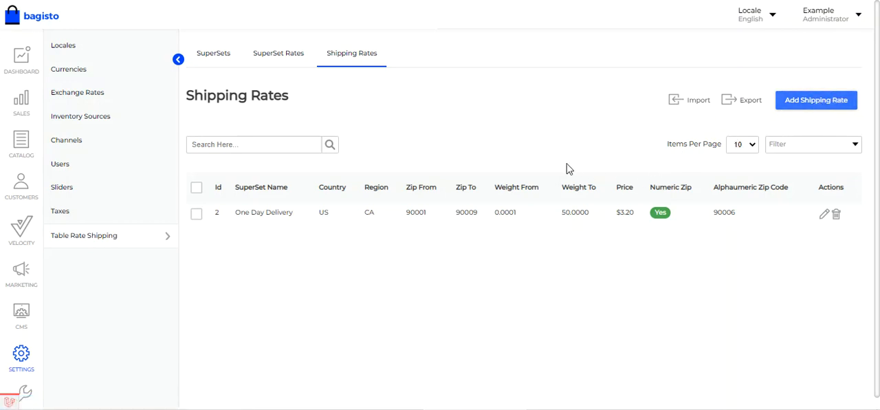
{"action": "scroll", "coordinate": [568, 169], "scroll_direction": "down", "scroll_amount": 2}
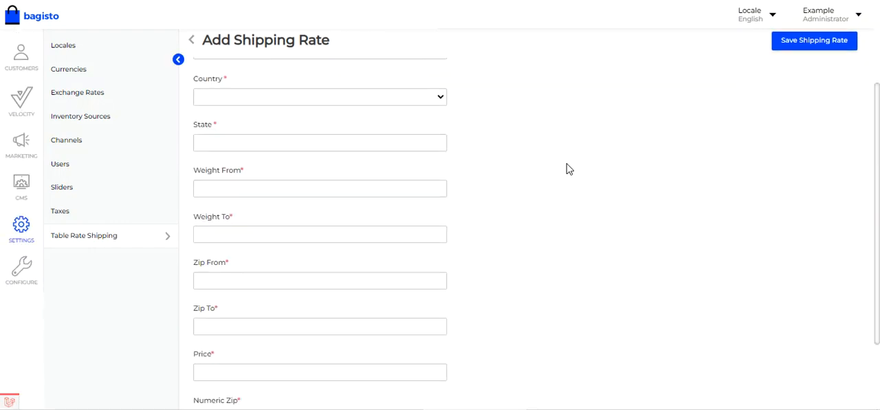
{"action": "scroll", "coordinate": [568, 170], "scroll_direction": "up", "scroll_amount": 1}
{"action": "left_click", "coordinate": [317, 115]}
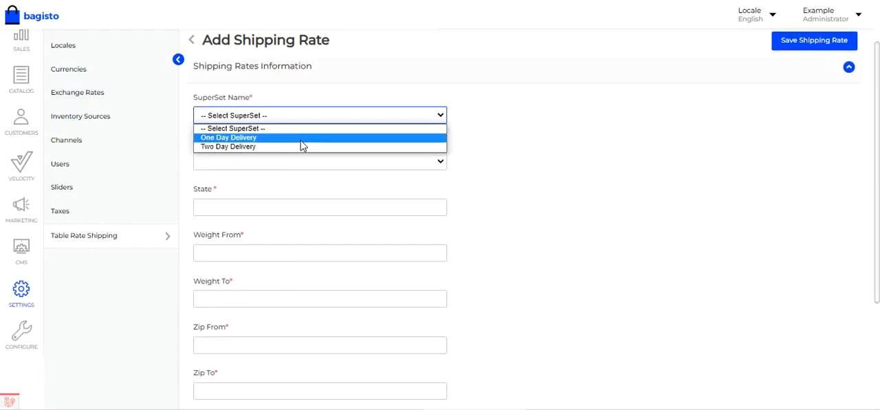
{"action": "left_click", "coordinate": [301, 141]}
{"action": "left_click", "coordinate": [298, 164]}
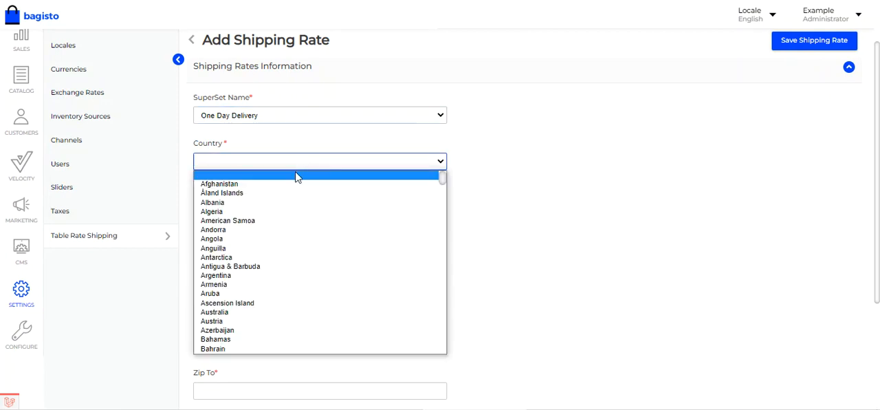
{"action": "left_click", "coordinate": [289, 195]}
{"action": "left_click", "coordinate": [279, 206]}
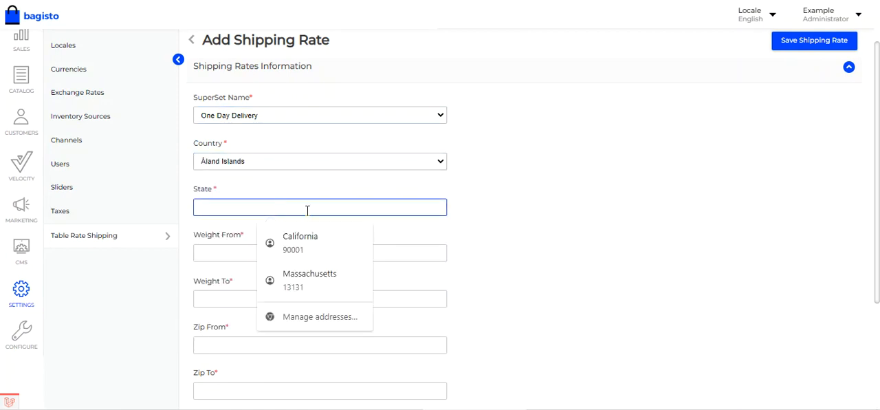
{"action": "left_click", "coordinate": [501, 230]}
Step: Review the new shipping rate's weight, zip range, price, Numeric Zip and alphanumeric zip code fields
{"action": "scroll", "coordinate": [254, 275], "scroll_direction": "down", "scroll_amount": 2}
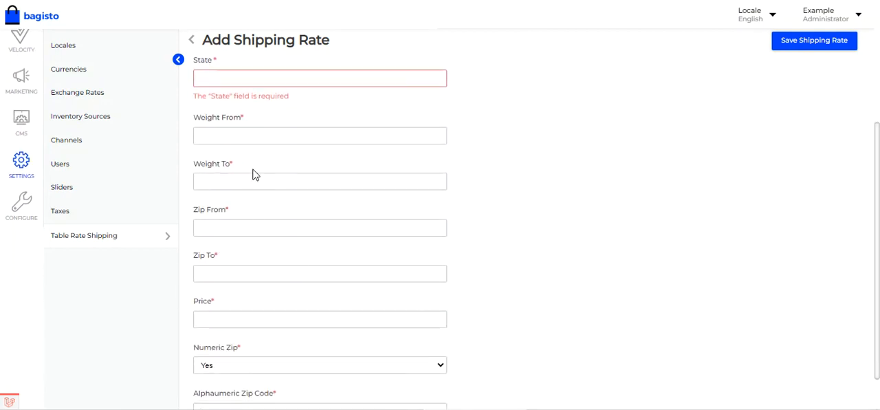
{"action": "scroll", "coordinate": [260, 242], "scroll_direction": "down", "scroll_amount": 1}
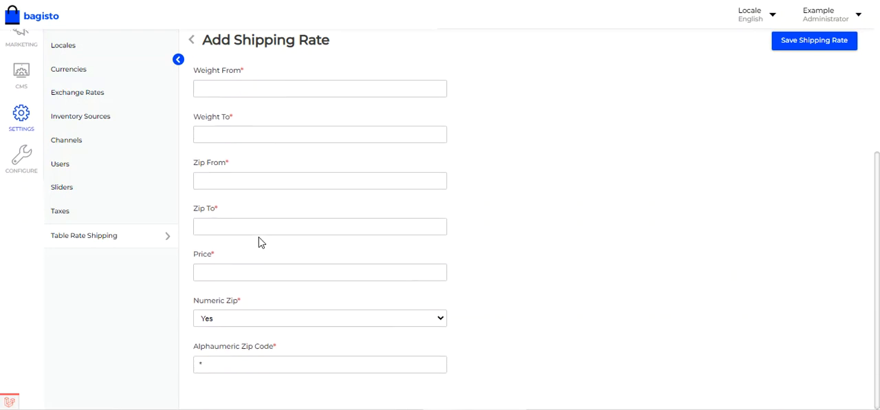
{"action": "left_click", "coordinate": [248, 319]}
{"action": "left_click", "coordinate": [249, 319]}
{"action": "left_click_drag", "start_coordinate": [206, 349], "coordinate": [267, 352]}
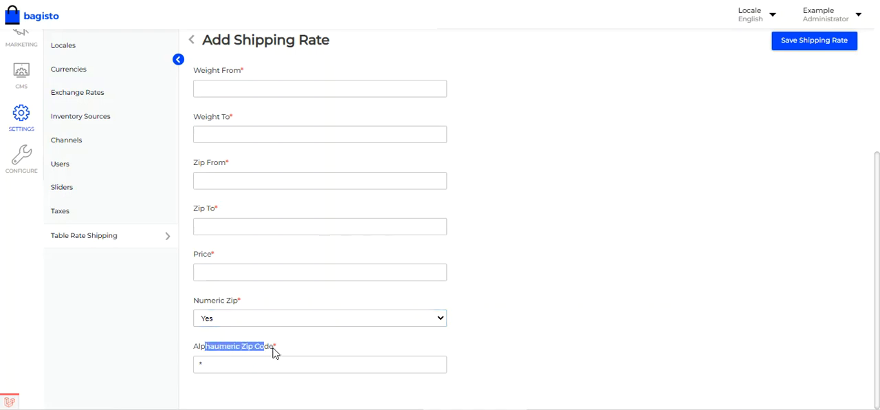
{"action": "scroll", "coordinate": [255, 366], "scroll_direction": "up", "scroll_amount": 4}
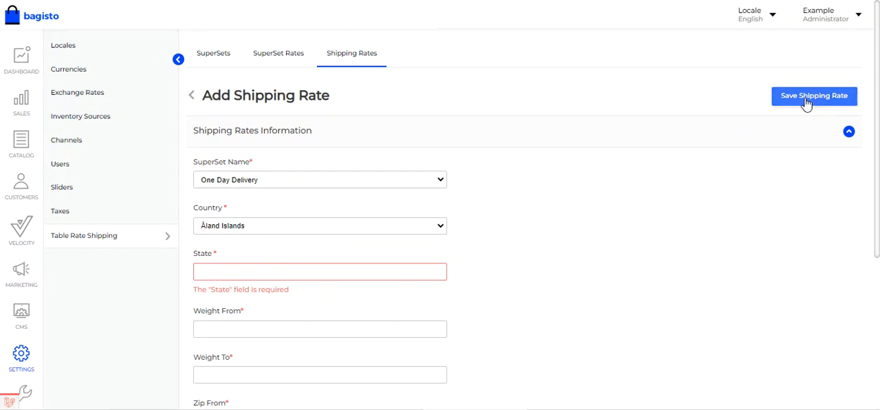
Step: Return to the shipping rates list without saving, and download and open the sample CSV file offered for the import
{"action": "left_click", "coordinate": [193, 96]}
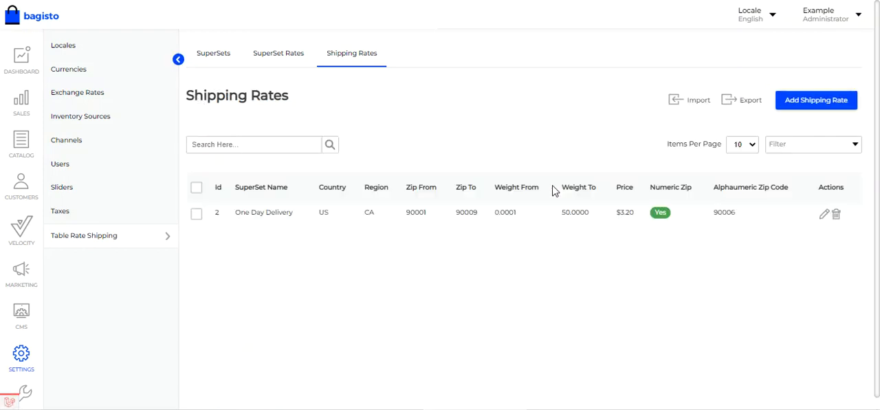
{"action": "left_click", "coordinate": [689, 103]}
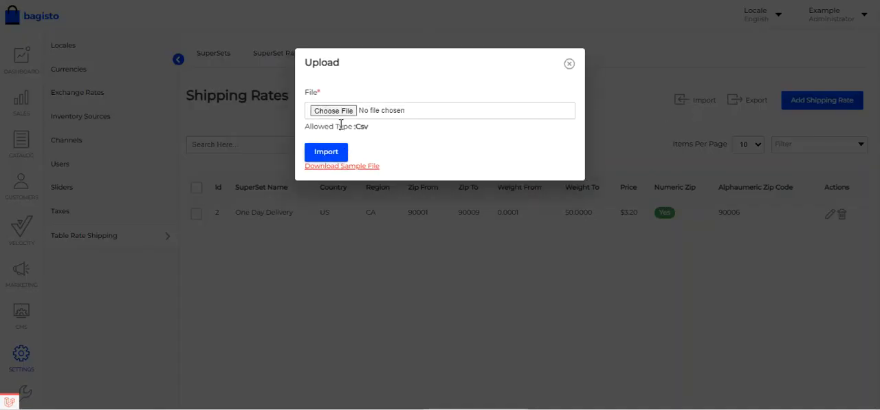
{"action": "left_click", "coordinate": [350, 168]}
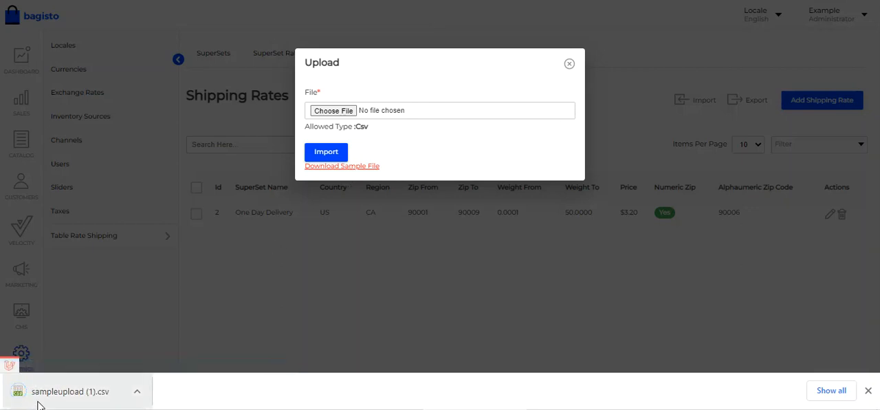
{"action": "left_click", "coordinate": [77, 396]}
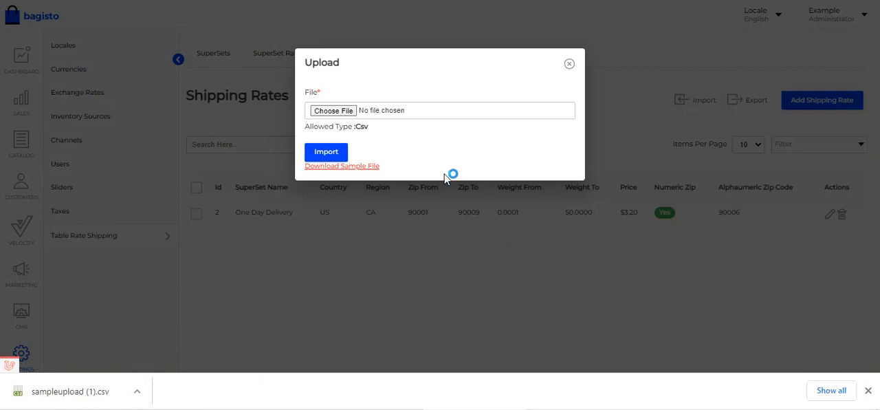
{"action": "left_click", "coordinate": [340, 112]}
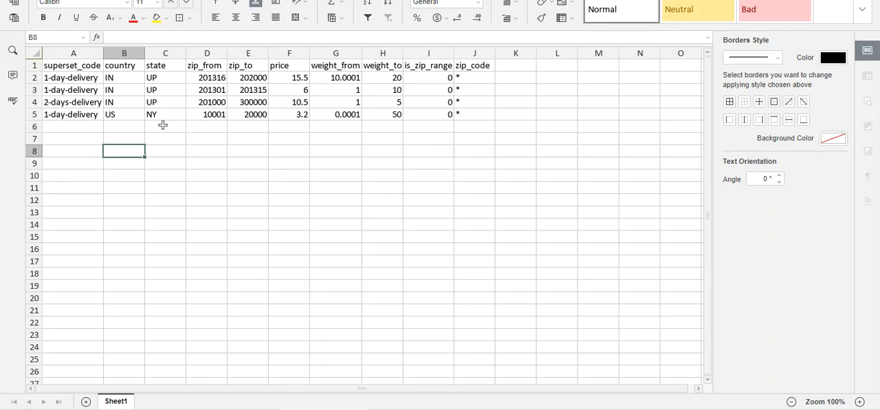
Step: Examine the sample rates file's SuperSet code, country, state, zip, price, weight and is_zip_range columns, mainly in the US NY row
{"action": "left_click", "coordinate": [83, 80]}
{"action": "left_click", "coordinate": [127, 78]}
{"action": "left_click", "coordinate": [171, 119]}
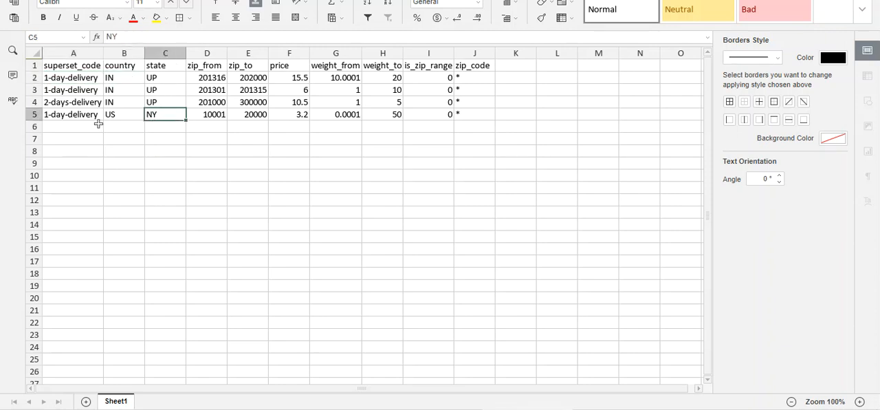
{"action": "left_click", "coordinate": [135, 117]}
{"action": "left_click", "coordinate": [172, 118]}
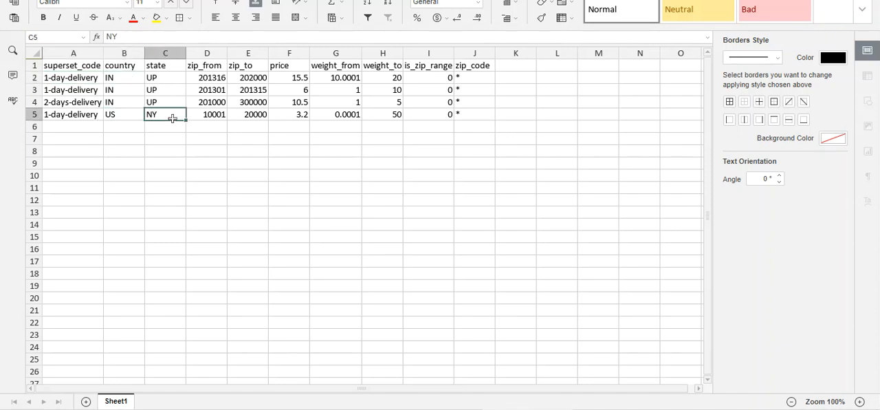
{"action": "left_click", "coordinate": [216, 119]}
{"action": "left_click", "coordinate": [258, 118]}
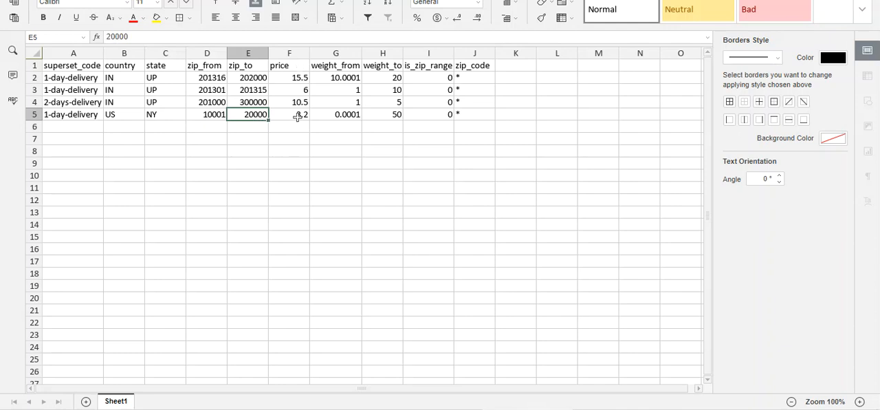
{"action": "left_click", "coordinate": [298, 116]}
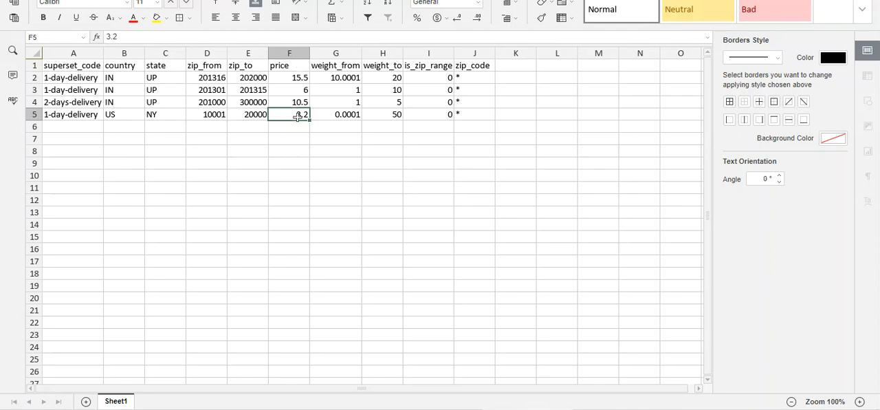
{"action": "left_click", "coordinate": [346, 114]}
{"action": "left_click", "coordinate": [393, 118]}
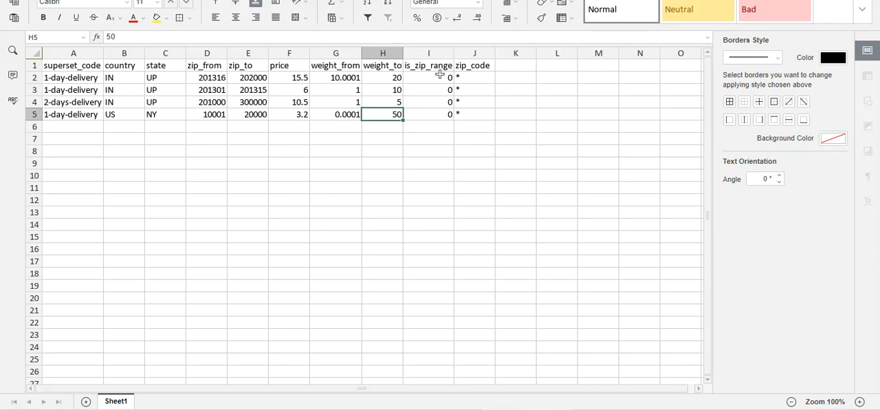
{"action": "left_click", "coordinate": [445, 116]}
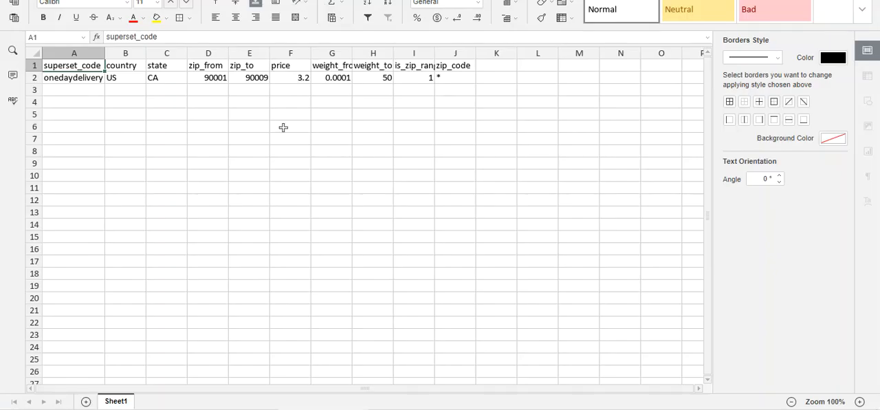
Step: In the onedaydelivery rates file, widen the weight_from and is_zip_range columns to fit their headings
{"action": "double_click", "coordinate": [353, 53]}
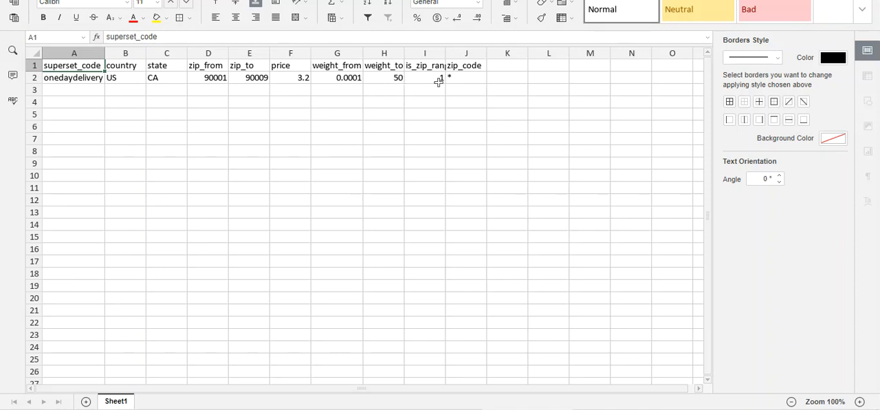
{"action": "double_click", "coordinate": [445, 51]}
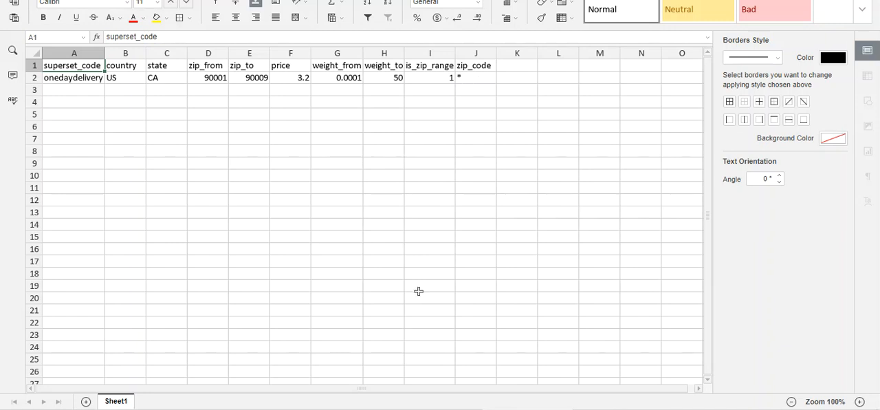
Step: Compare the storefront checkout's address zip code, state, country and One Day Delivery method with the price in the onedaydelivery rates file
{"action": "left_click", "coordinate": [413, 397]}
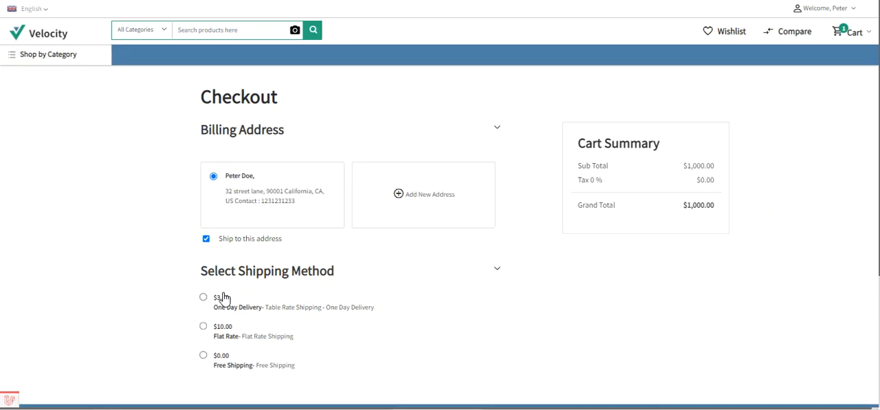
{"action": "left_click_drag", "start_coordinate": [235, 190], "coordinate": [290, 193]}
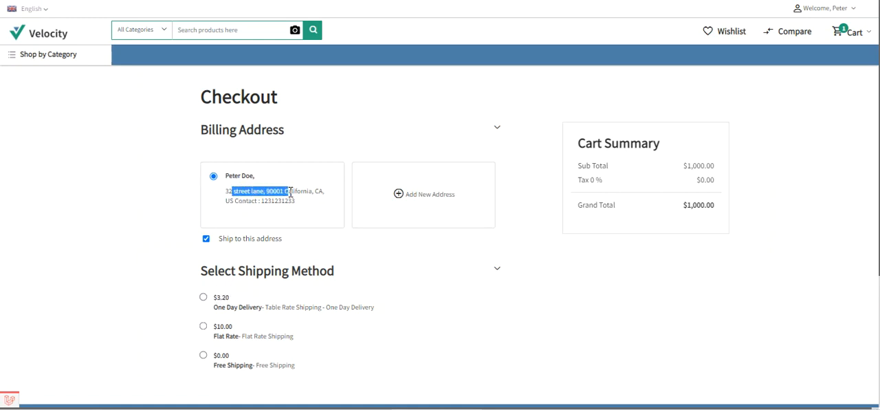
{"action": "left_click", "coordinate": [290, 192]}
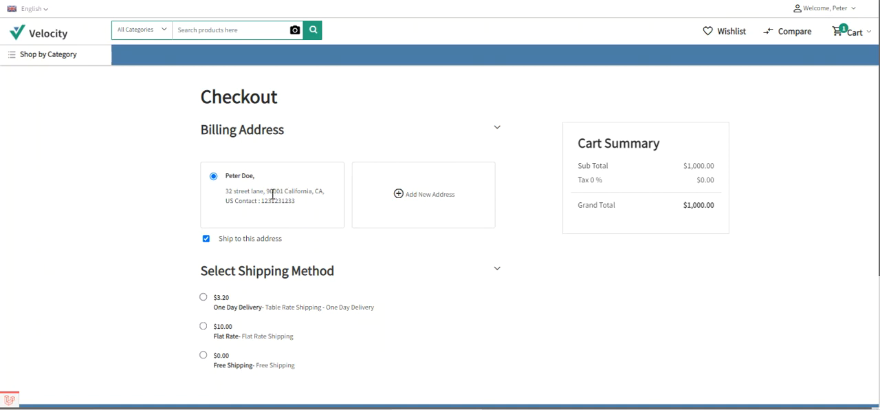
{"action": "left_click_drag", "start_coordinate": [267, 192], "coordinate": [281, 193]}
{"action": "double_click", "coordinate": [298, 191]}
{"action": "left_click_drag", "start_coordinate": [226, 201], "coordinate": [234, 202]}
{"action": "left_click_drag", "start_coordinate": [376, 308], "coordinate": [210, 311]}
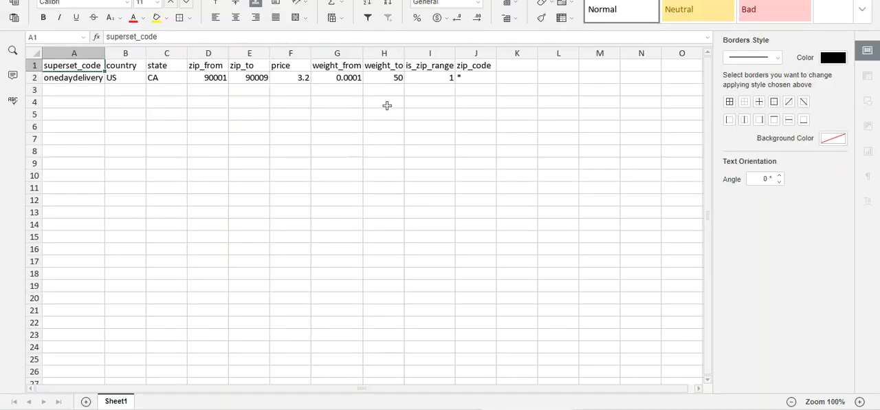
{"action": "left_click", "coordinate": [301, 80]}
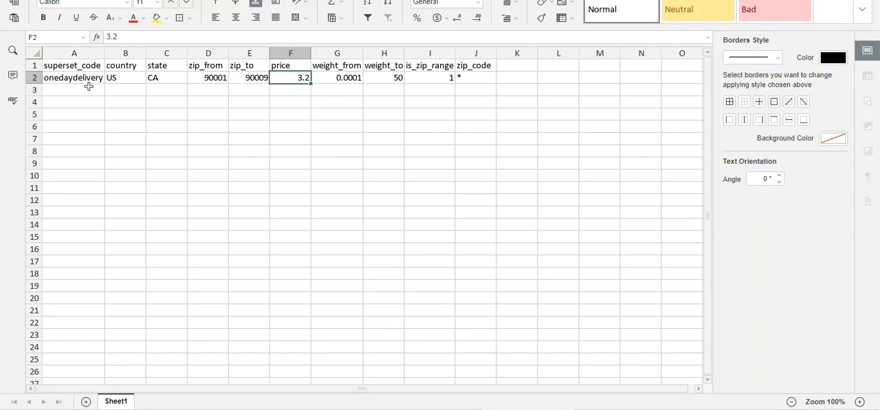
Step: Switch back to the storefront checkout and choose the $3.20 One Day Delivery table rate shipping method
{"action": "key", "text": "alt+Tab"}
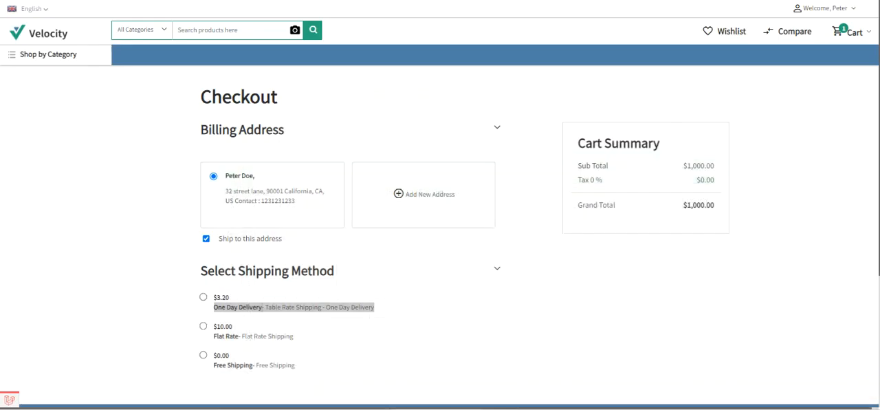
{"action": "left_click", "coordinate": [378, 332]}
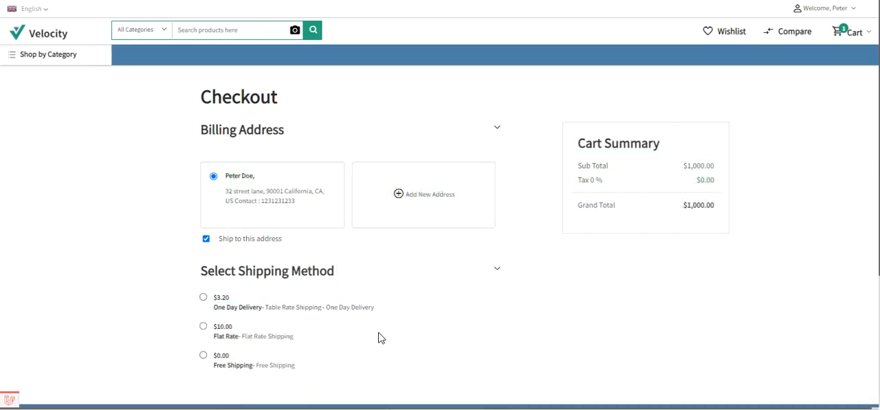
{"action": "left_click", "coordinate": [203, 298]}
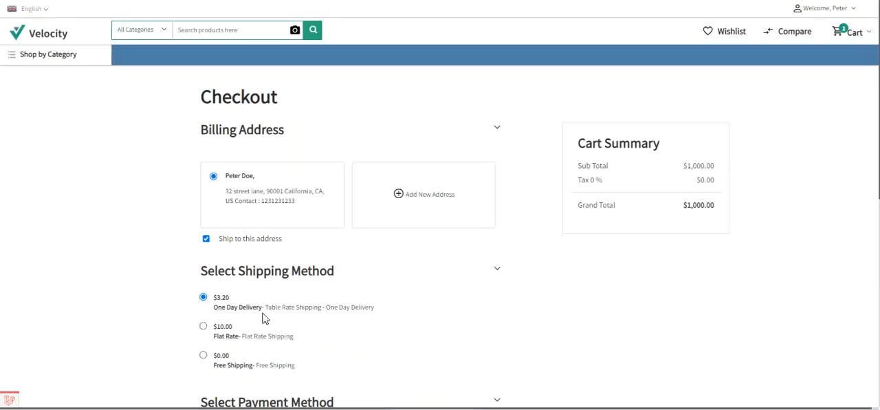
{"action": "scroll", "coordinate": [318, 308], "scroll_direction": "down", "scroll_amount": 4}
{"action": "scroll", "coordinate": [321, 309], "scroll_direction": "up", "scroll_amount": 2}
{"action": "scroll", "coordinate": [321, 309], "scroll_direction": "up", "scroll_amount": 2}
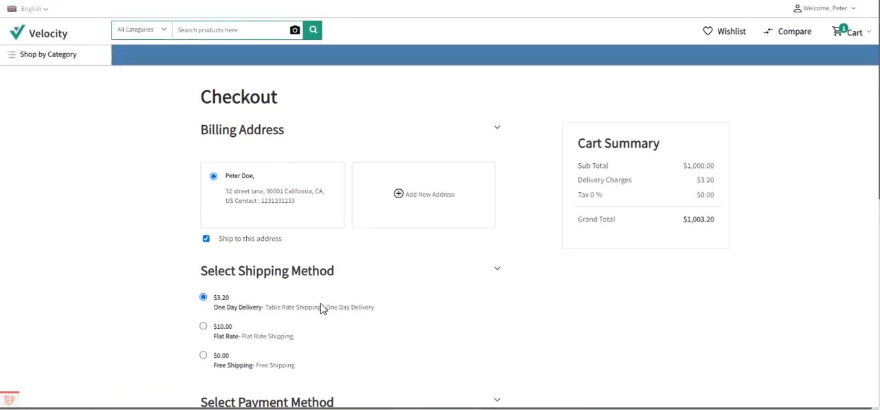